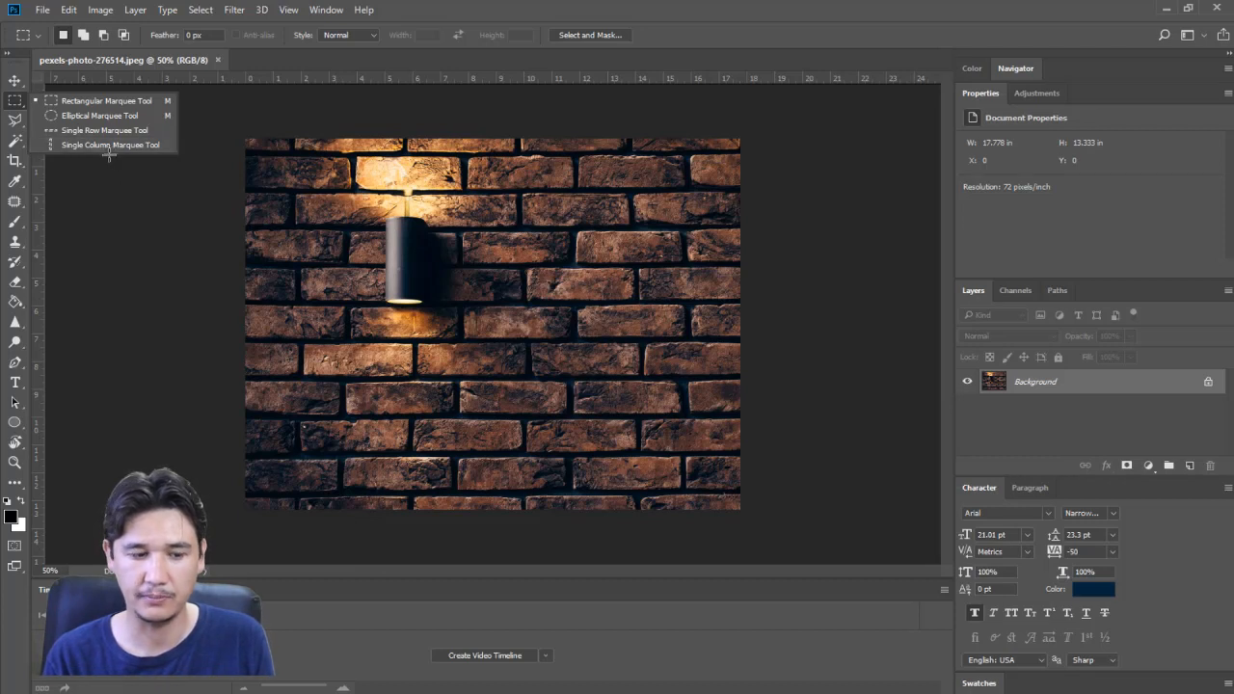
Step: Select the wall lamp and surrounding bricks with a rectangular marquee of about 7 by 6.3 in, and shift the selection slightly upward
left_click(89, 103)
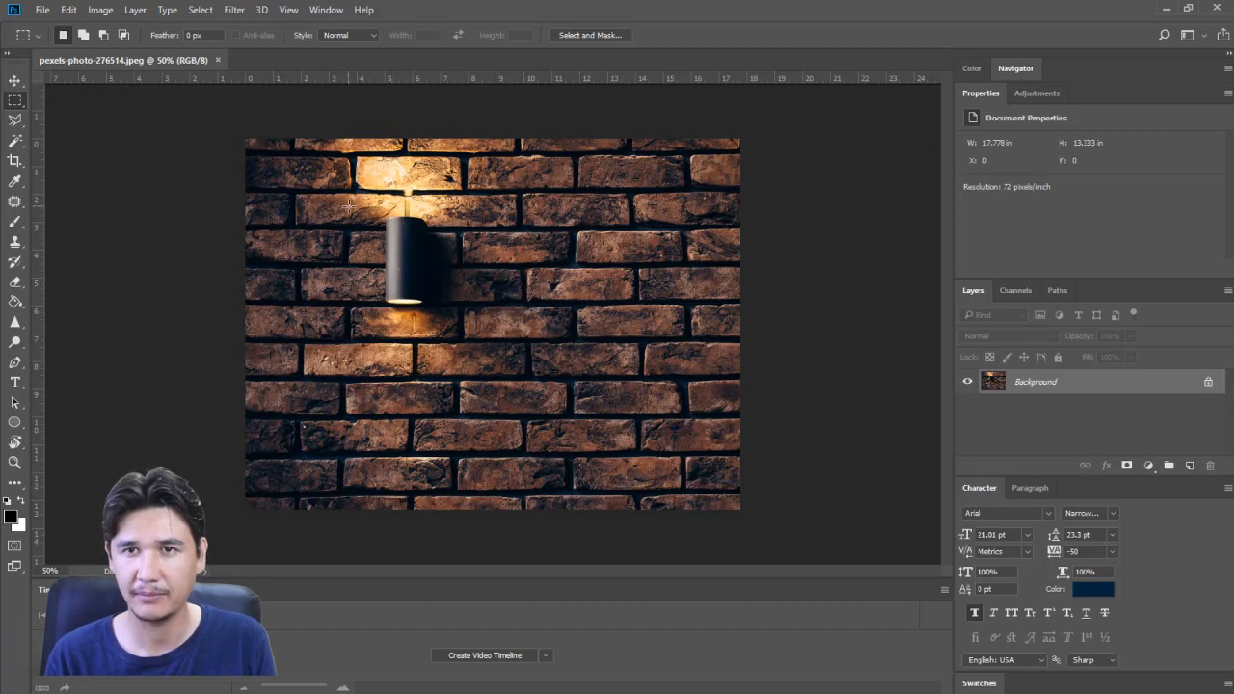
left_click_drag(306, 187, 502, 359)
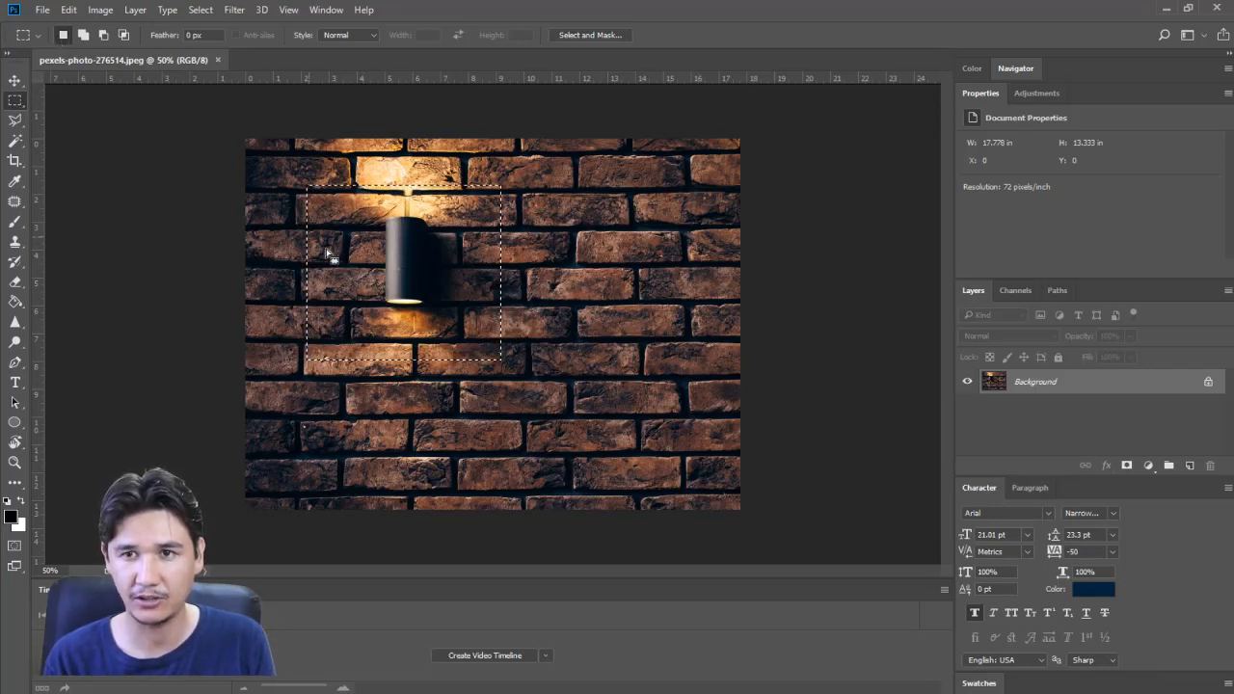
mouse_move(353, 282)
left_mouse_down()
mouse_move(366, 276)
mouse_move(356, 261)
left_mouse_up()
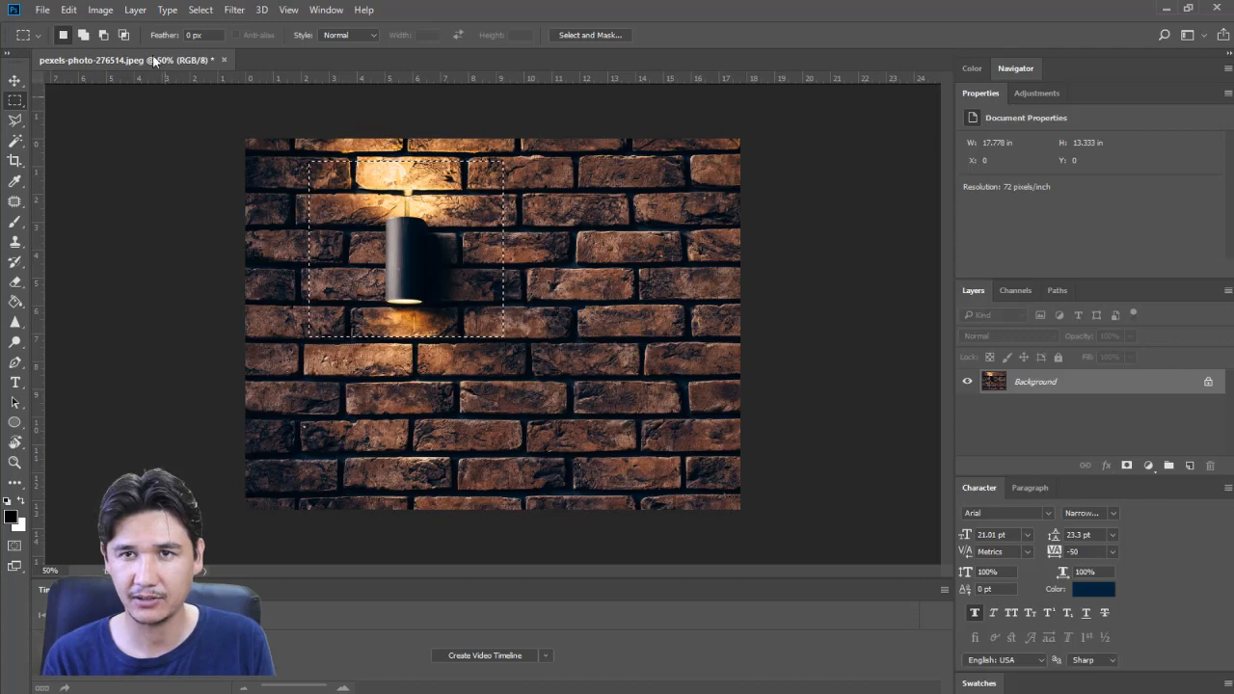
Step: Copy the selected lamp area onto a new layer and move the copy right to about X 10.8 in, level with the original
left_click(68, 11)
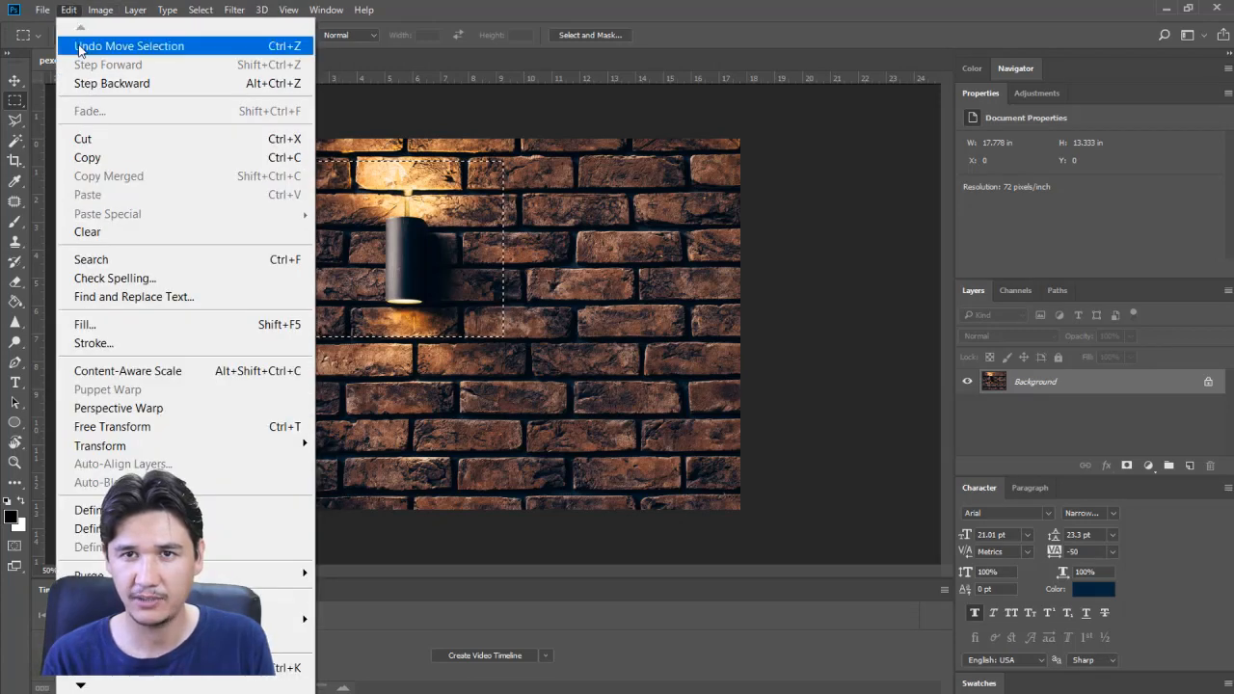
left_click(96, 159)
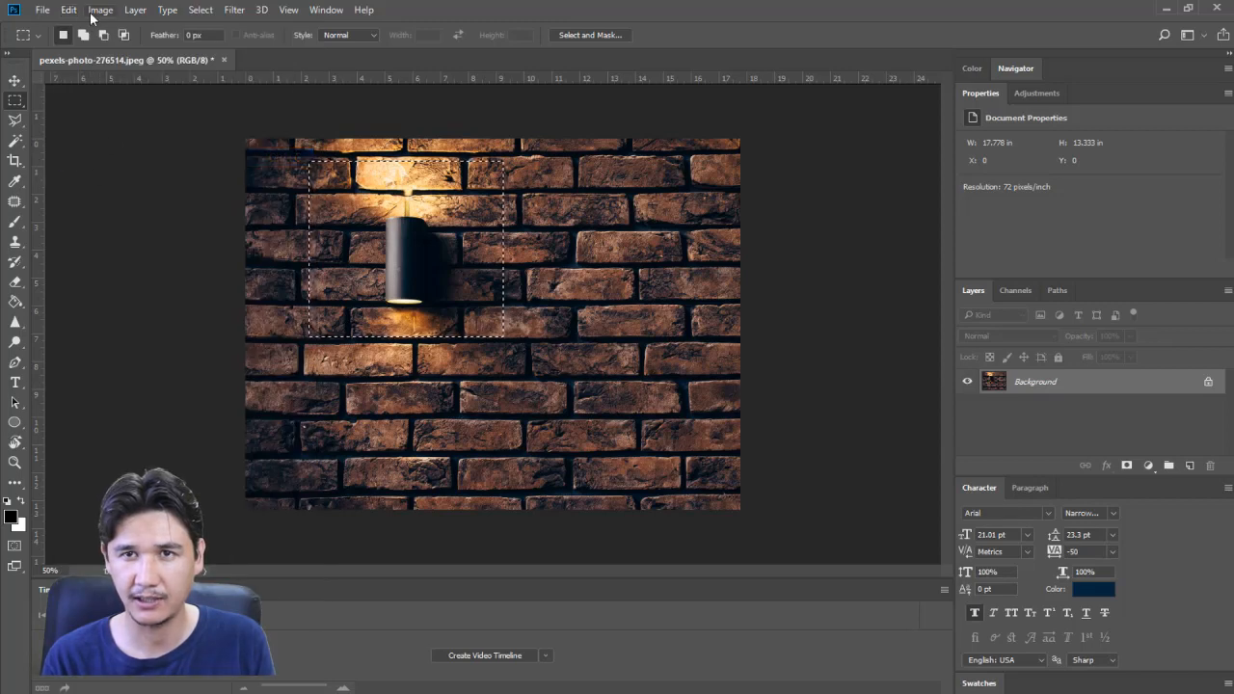
left_click(68, 9)
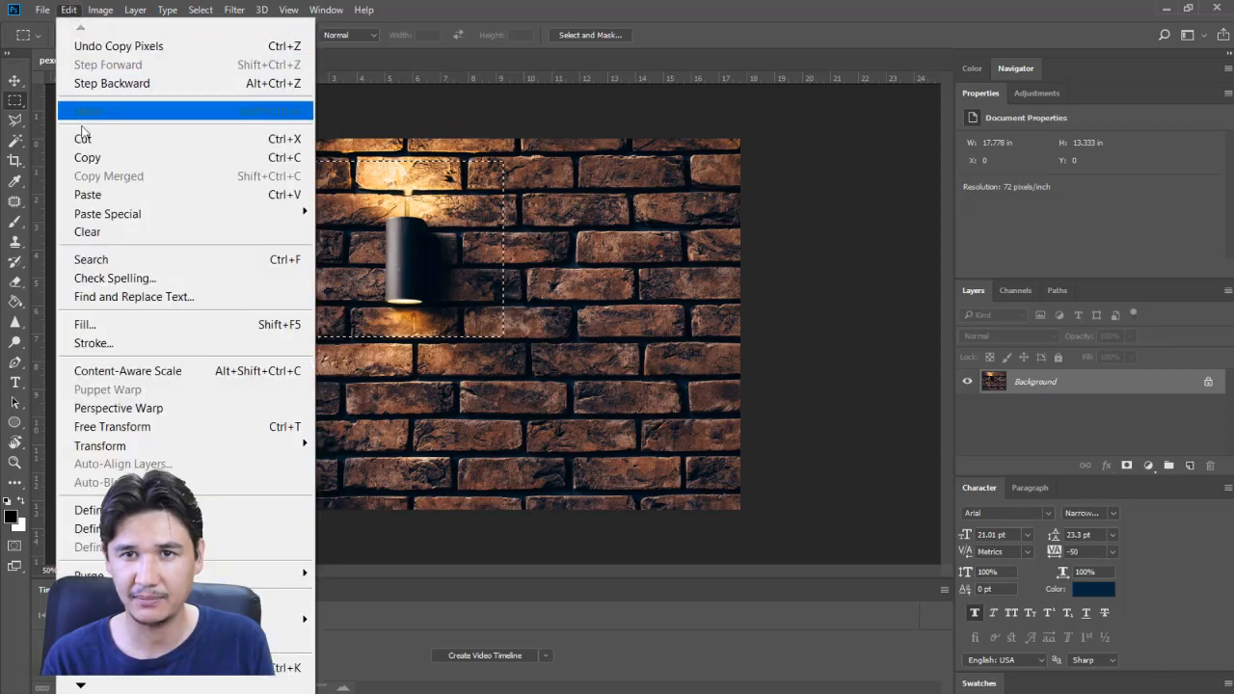
left_click(89, 195)
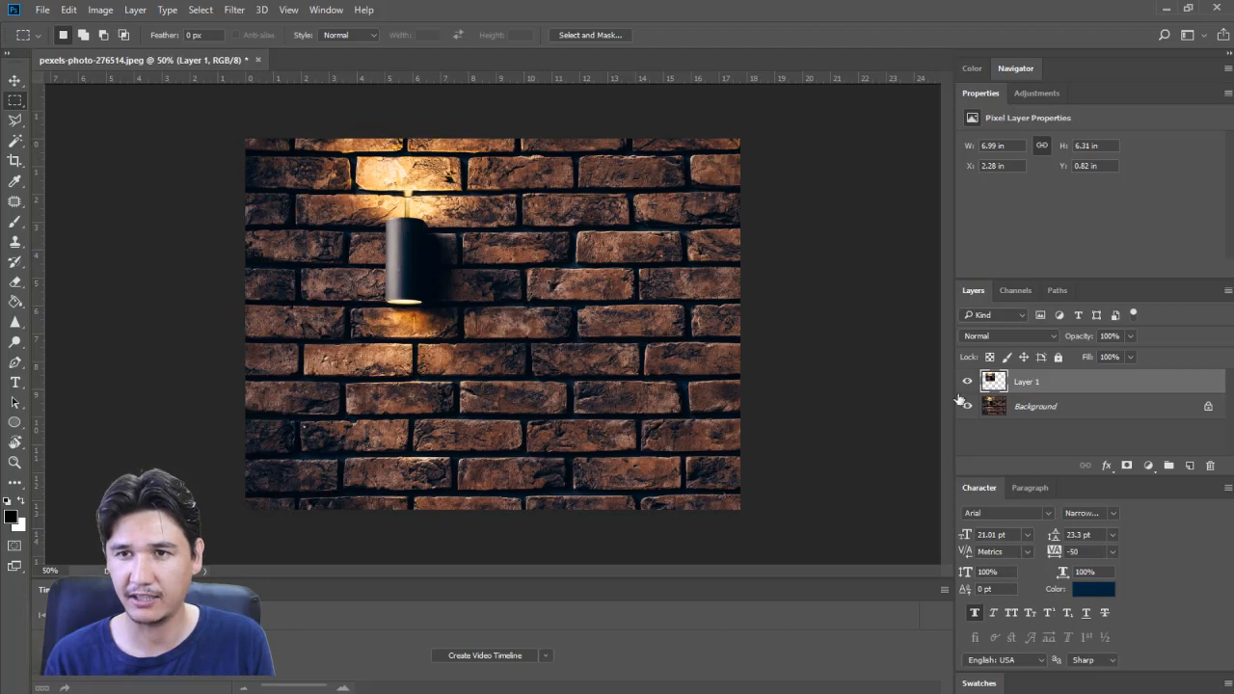
left_click(14, 80)
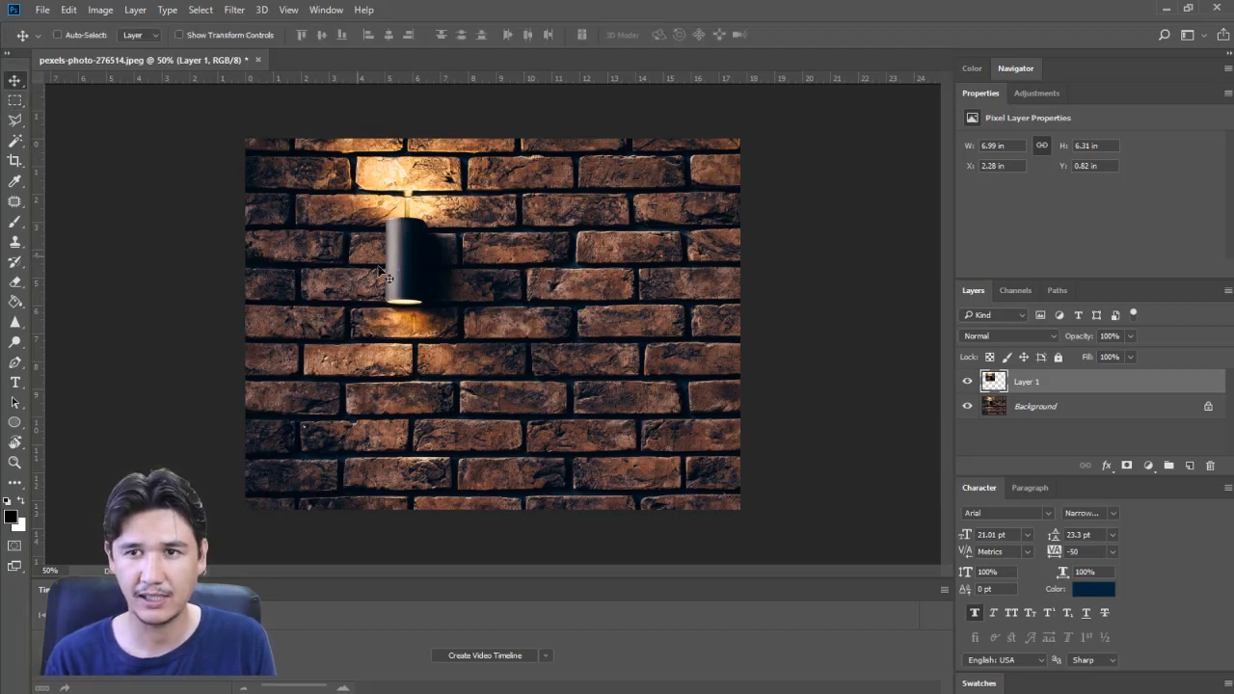
left_click_drag(424, 276, 643, 275)
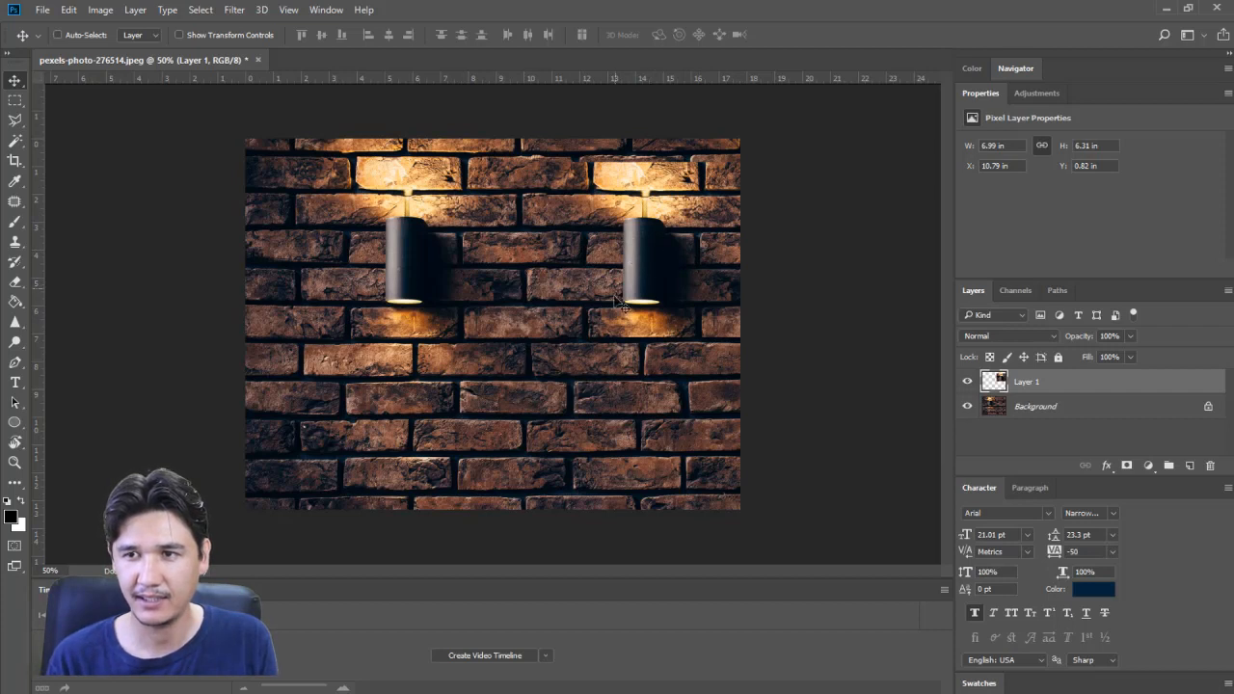
Step: Toggle the visibility of the copied lamp's layer to compare the wall with and without it
left_click(968, 382)
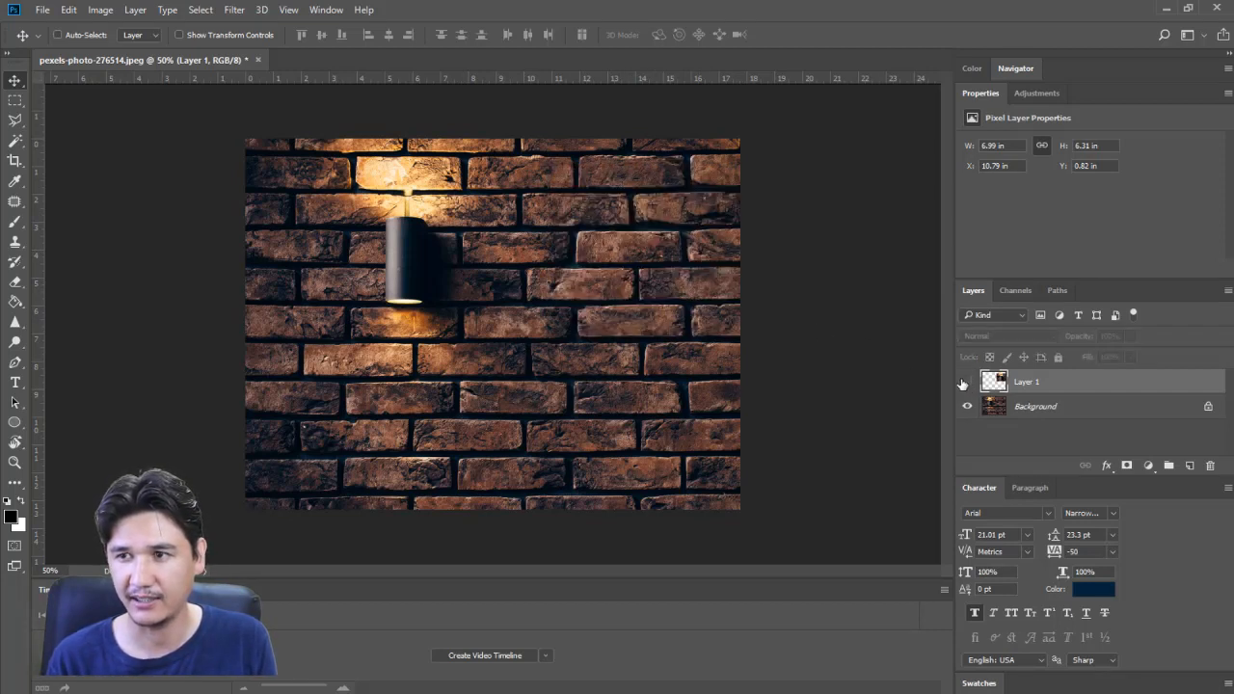
left_click(967, 383)
left_click(967, 384)
left_click(967, 385)
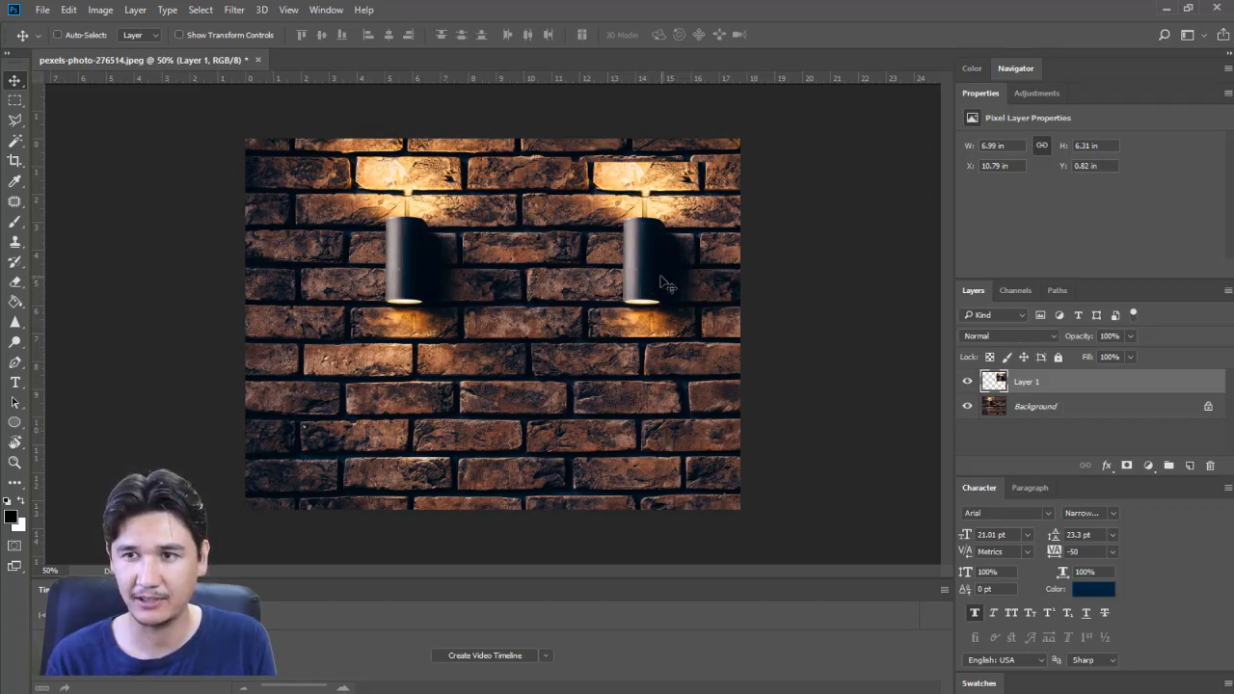
Step: Hide the copied lamp's layer and delete it
left_click(968, 383)
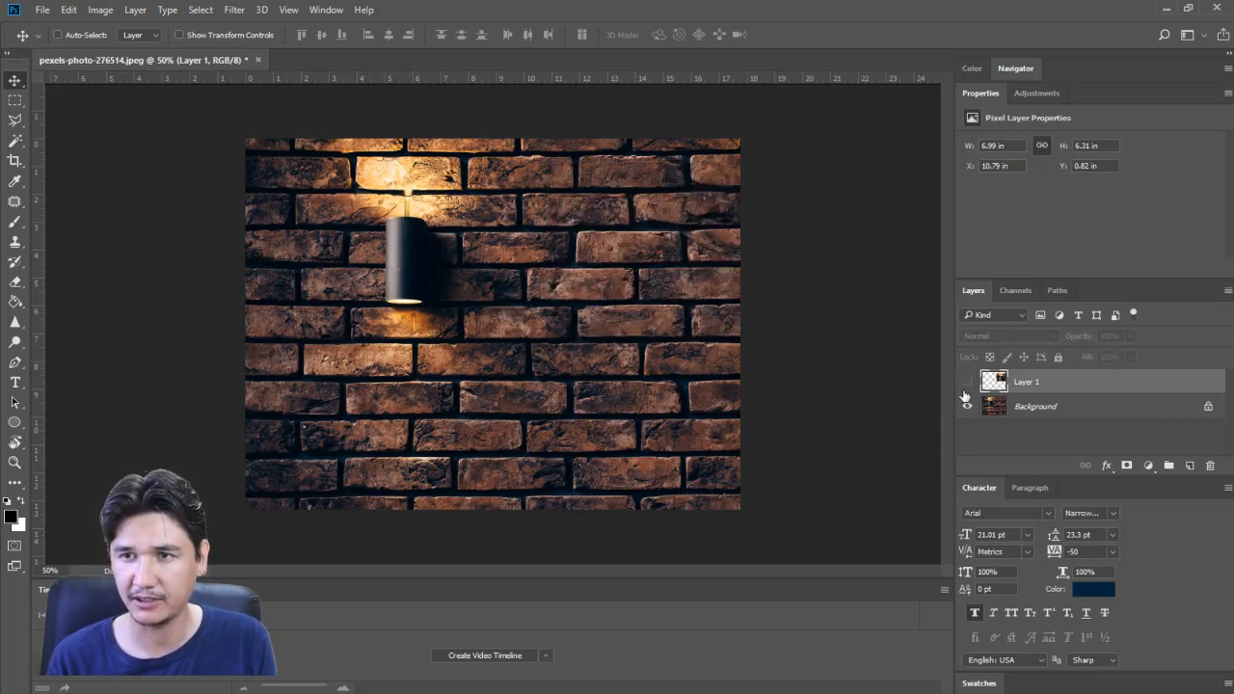
left_click(1210, 466)
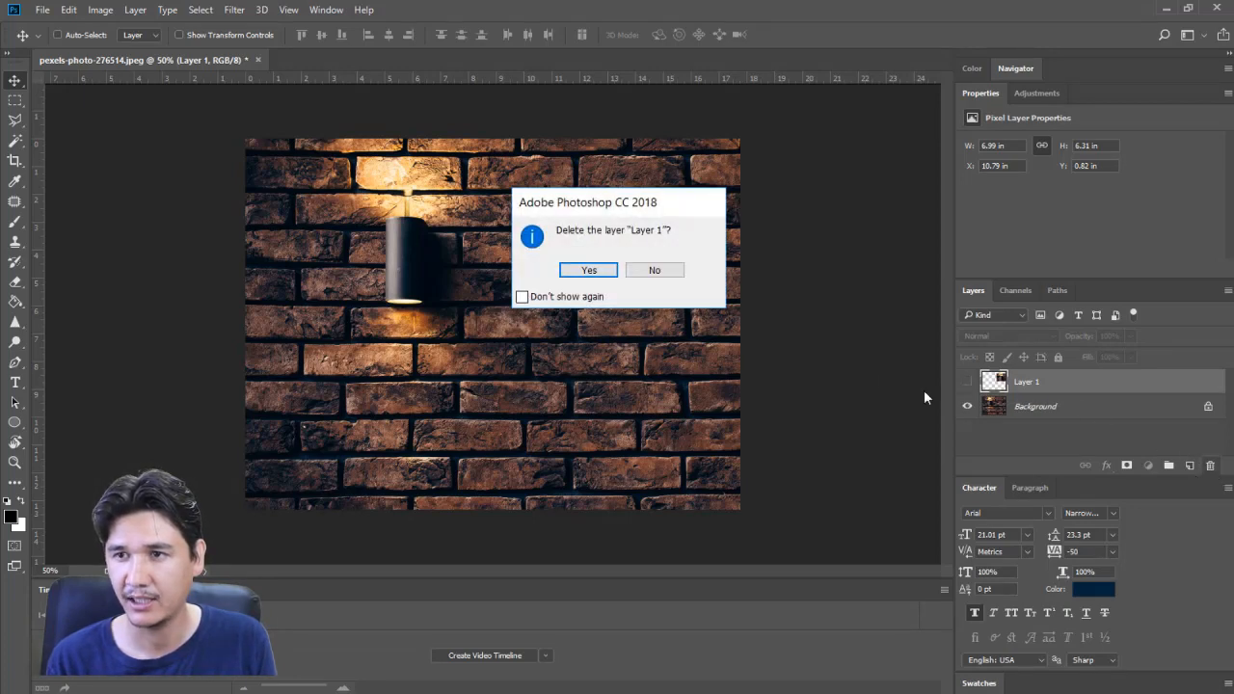
left_click(582, 273)
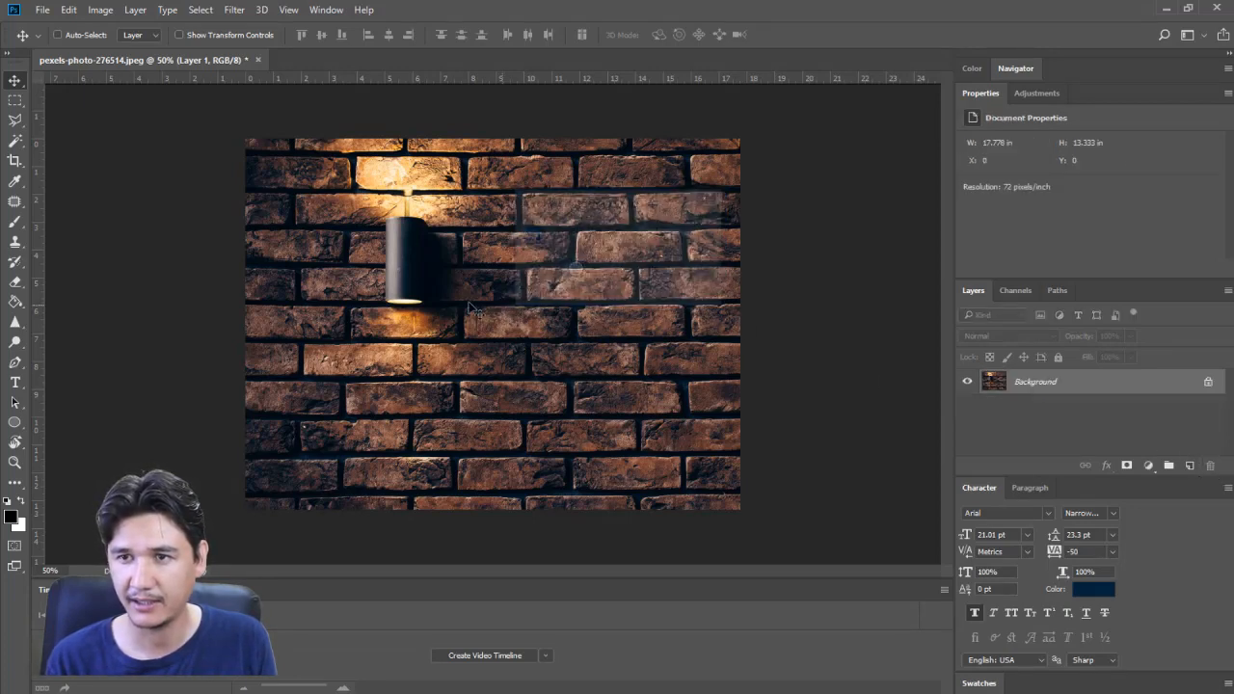
Step: Select the wall lamp and its glow with a circular Elliptical Marquee selection about 7.7 in across
left_click(15, 101)
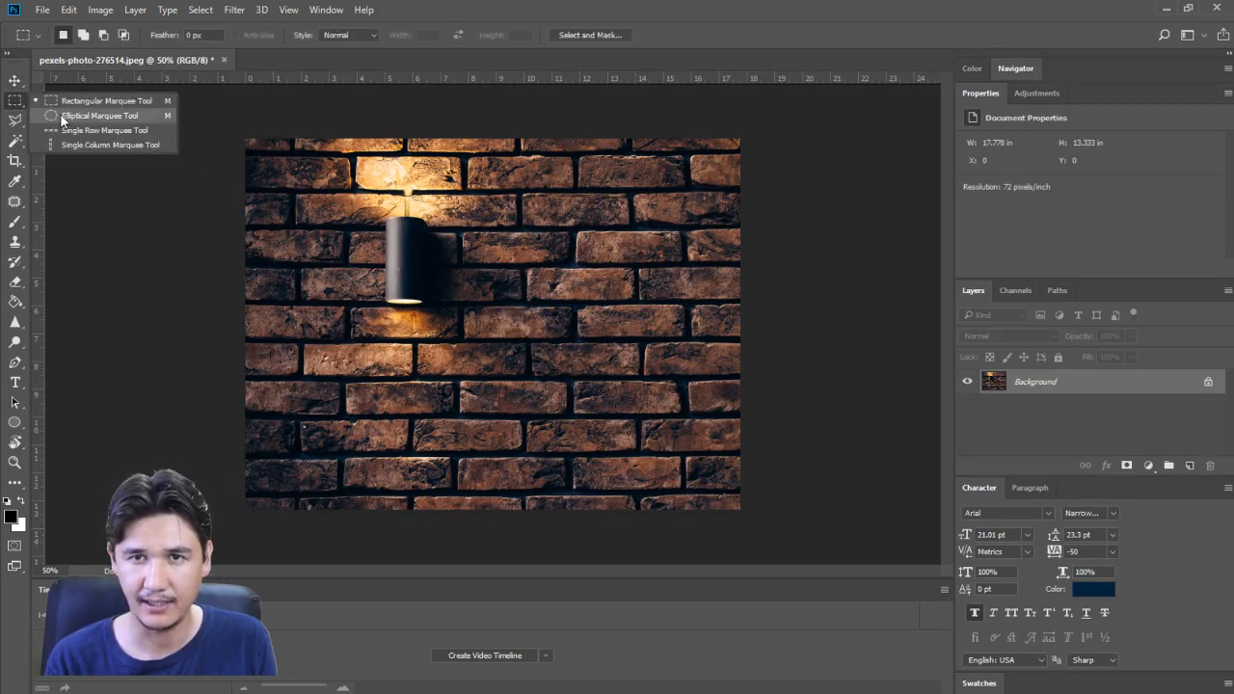
left_click(59, 115)
left_click_drag(317, 190, 514, 464)
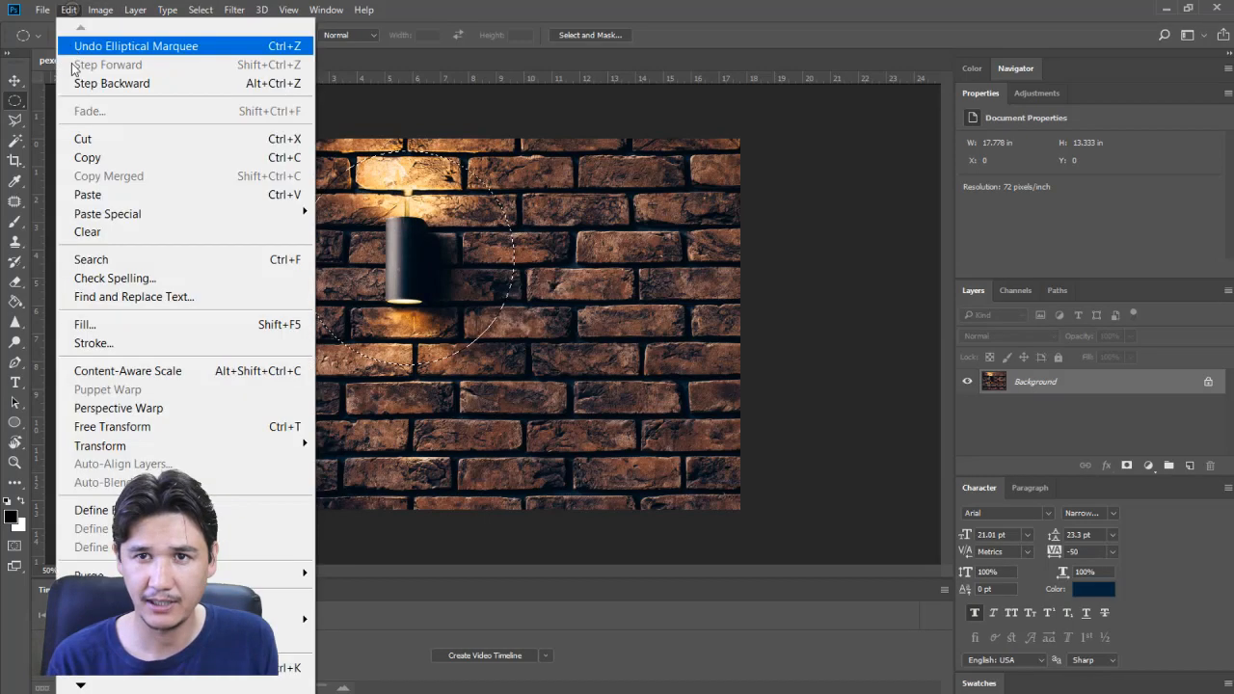
Step: Copy the circular lamp selection and paste it onto a new layer
left_click(68, 10)
left_click(123, 166)
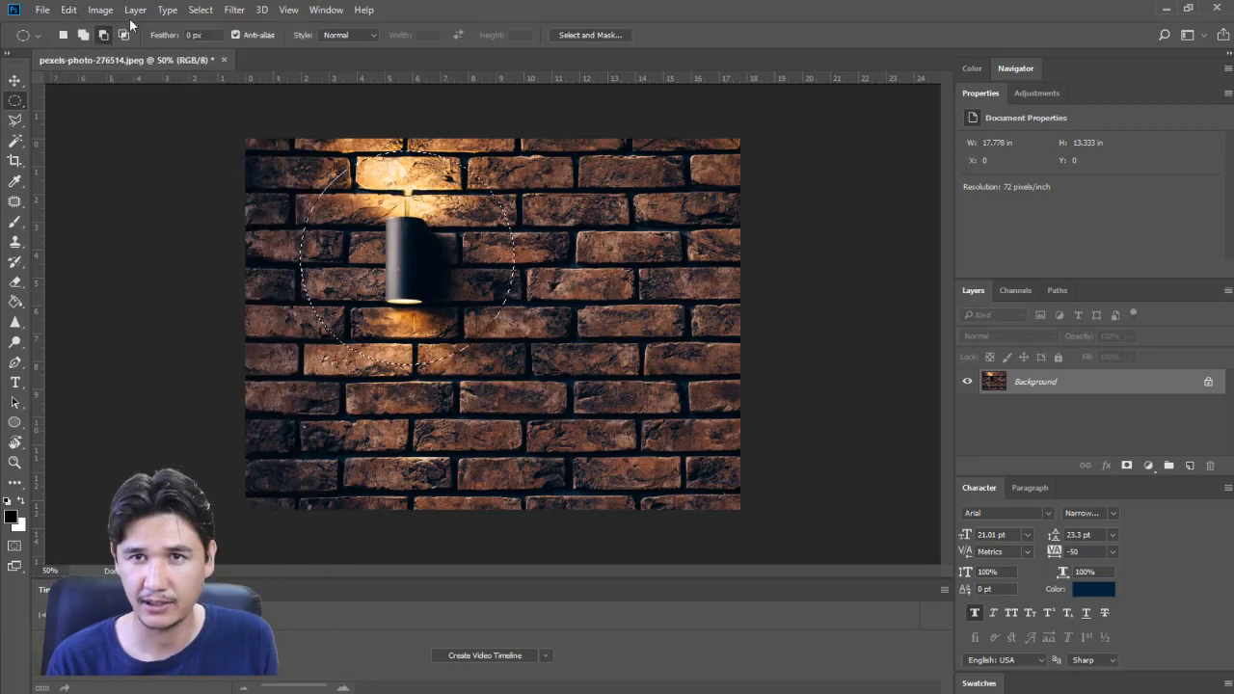
left_click(68, 10)
left_click(87, 194)
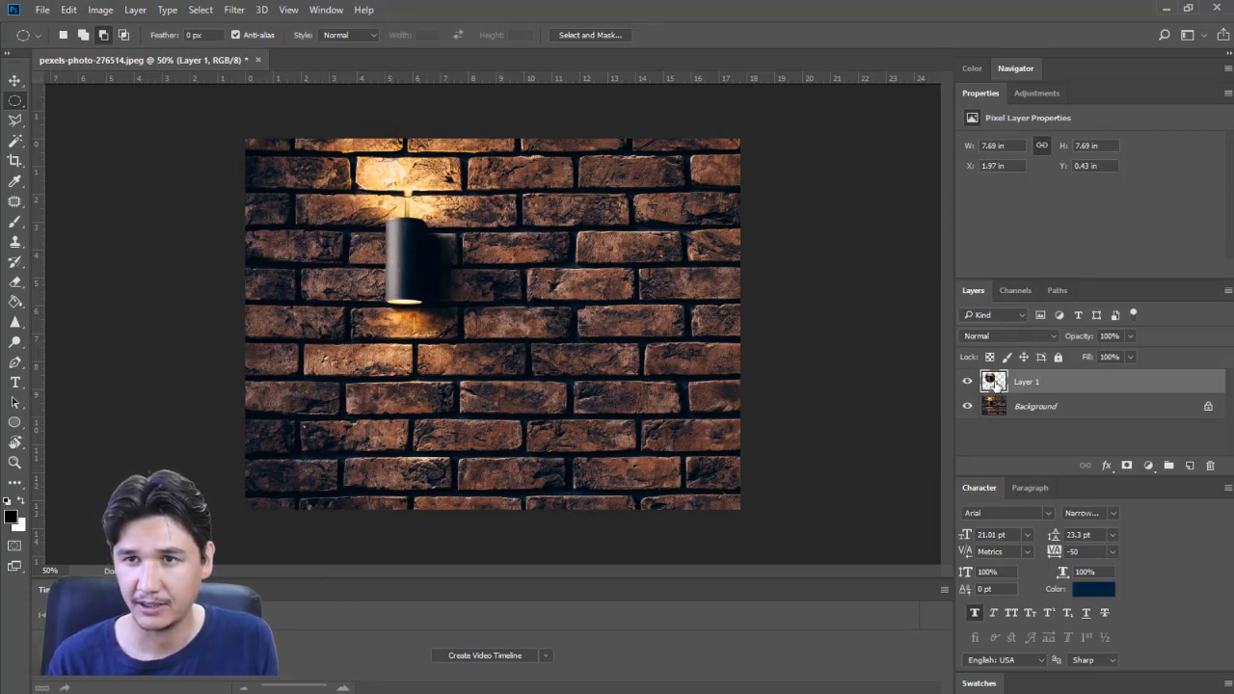
Step: Move the circular lamp copy to the right of and below the original lamp, at about X 7.8 in, Y 2.3 in
left_click(14, 80)
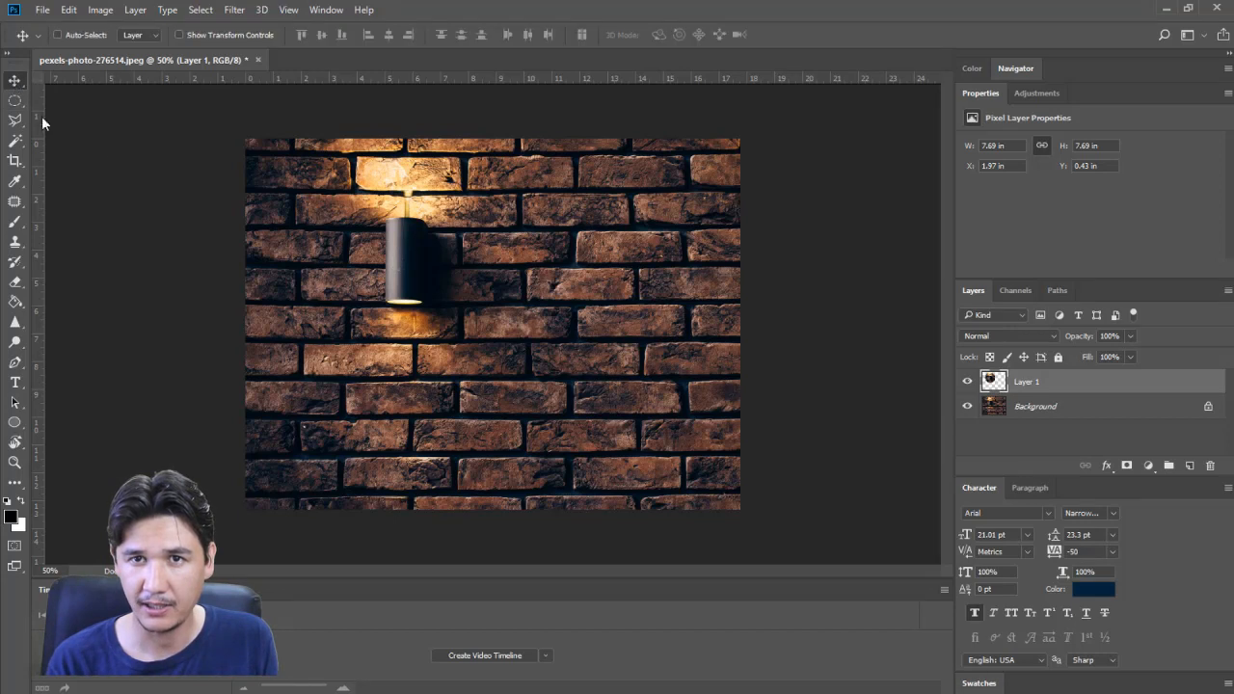
left_click_drag(417, 284, 636, 288)
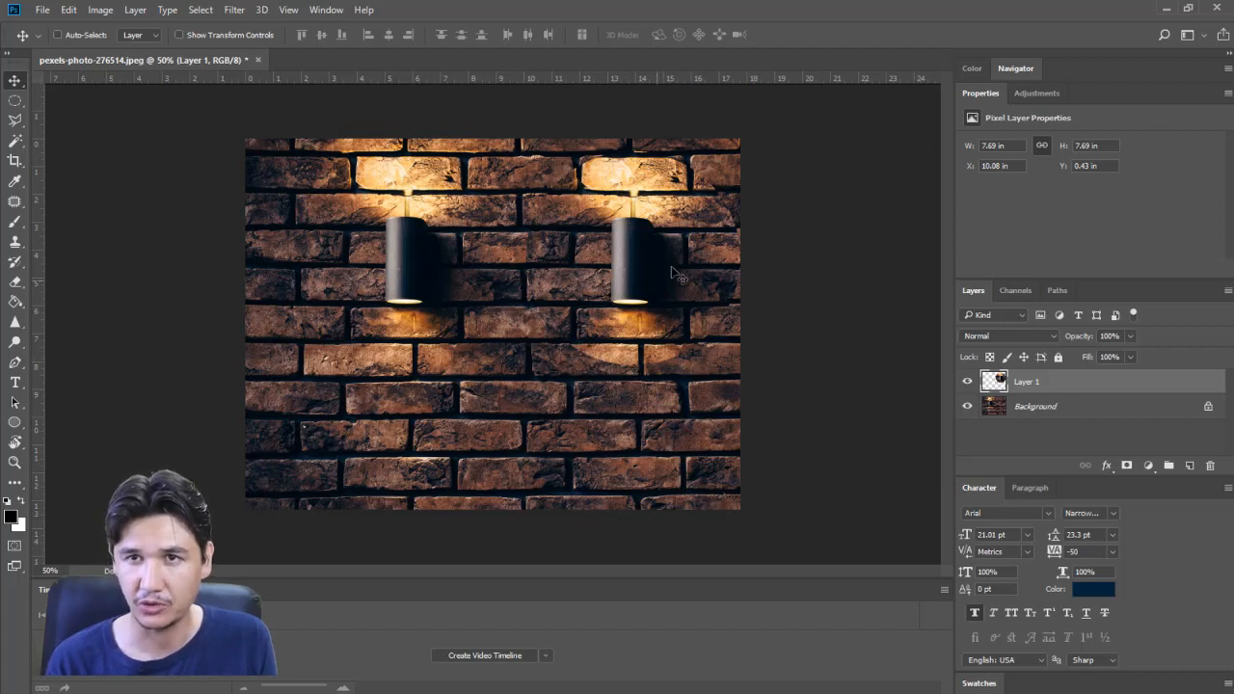
left_click_drag(618, 268, 554, 318)
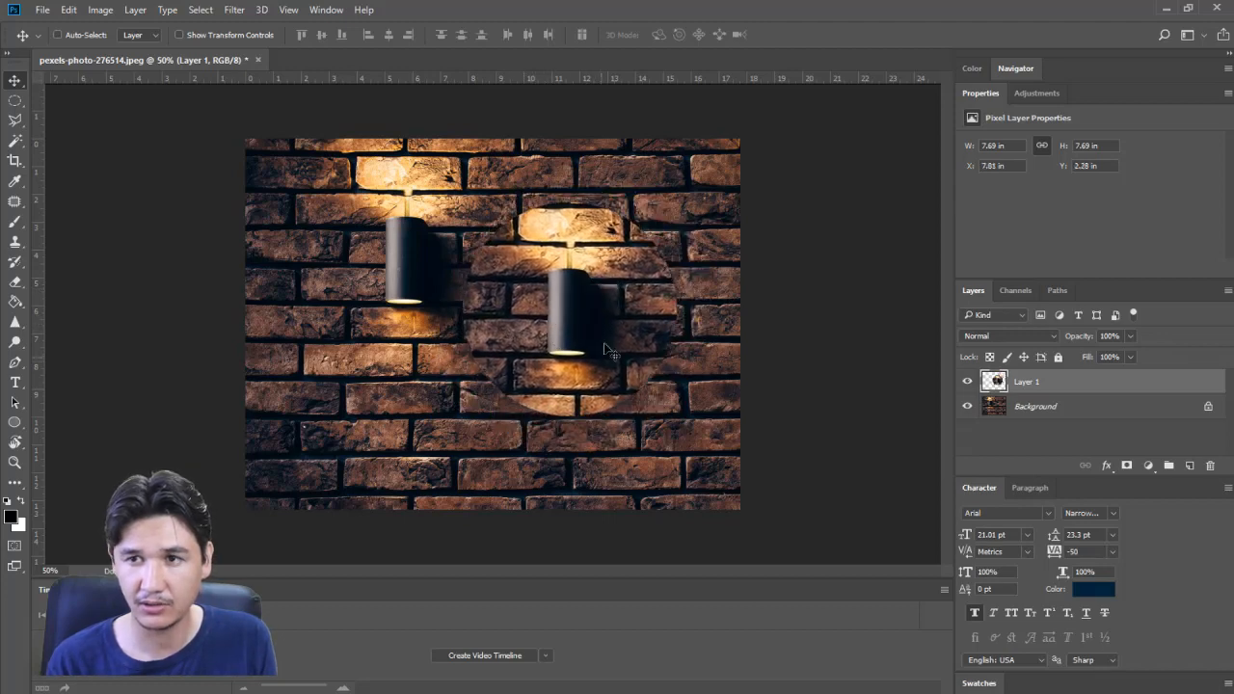
Step: Create a new document from the Web Most Common preset, 1366 x 768 px at 72 ppi
left_click(42, 12)
left_click(104, 34)
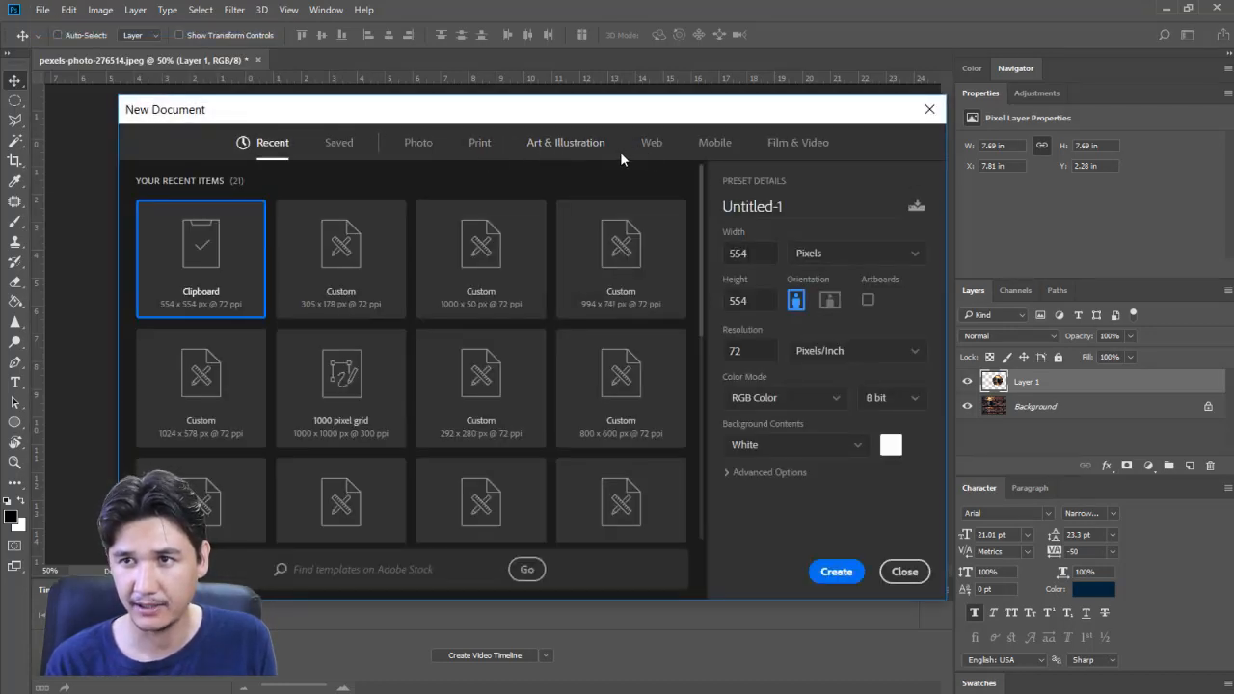
left_click(648, 146)
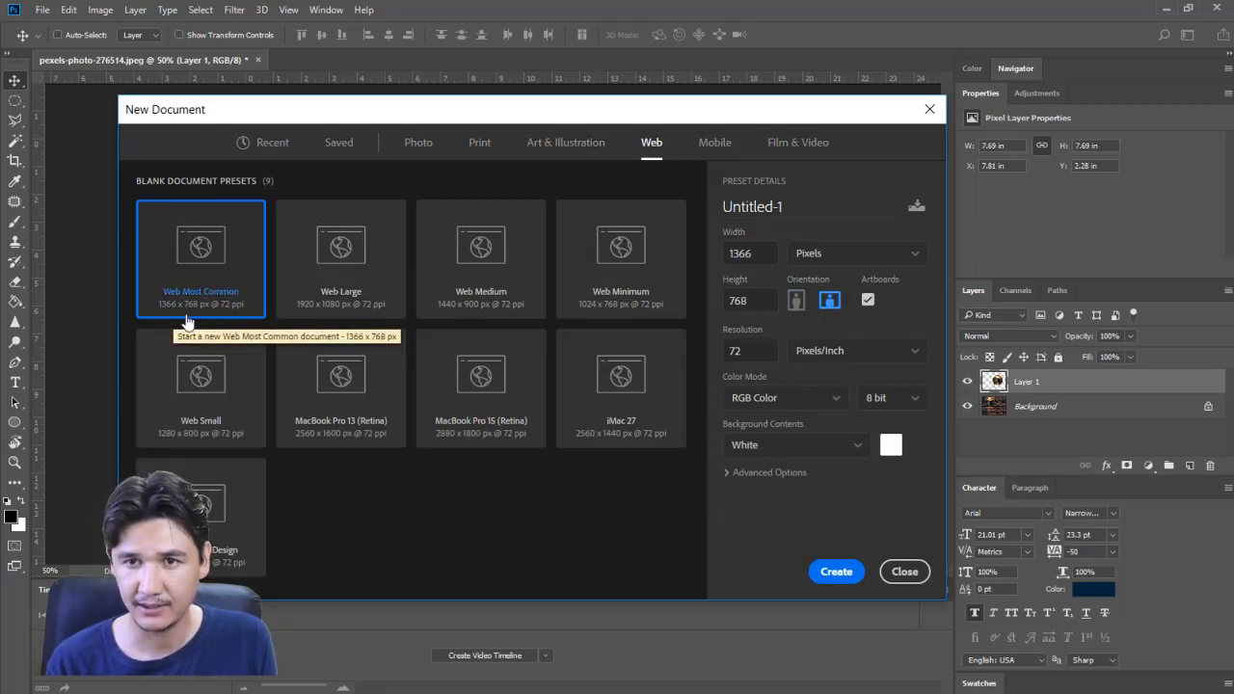
left_click(837, 573)
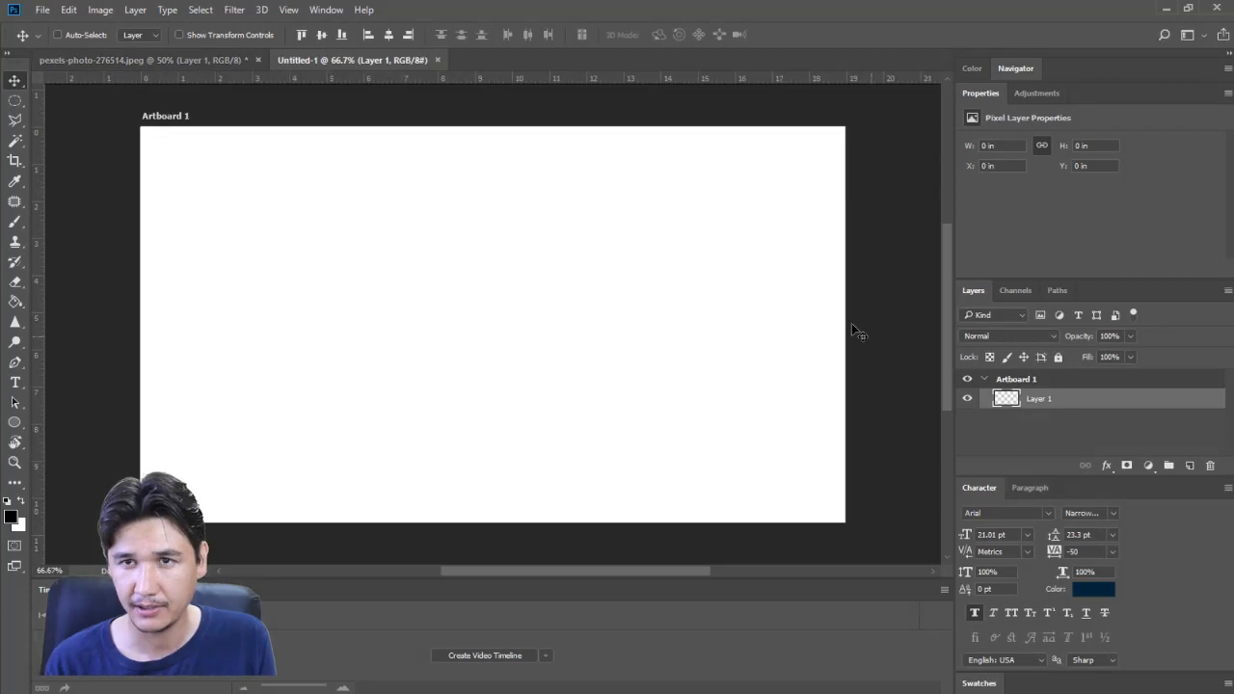
Step: Transfer the circular lamp cutout from the brick photo into Untitled-1, near the middle of the artboard
left_click(243, 62)
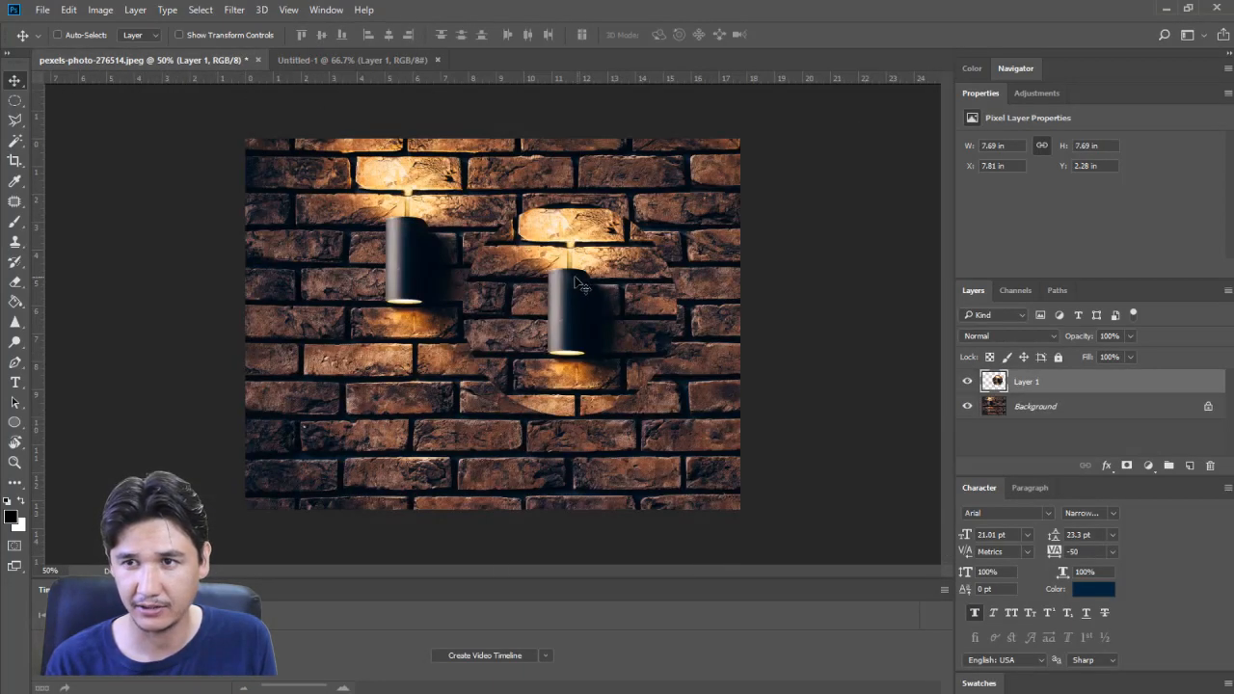
left_click_drag(557, 279, 508, 339)
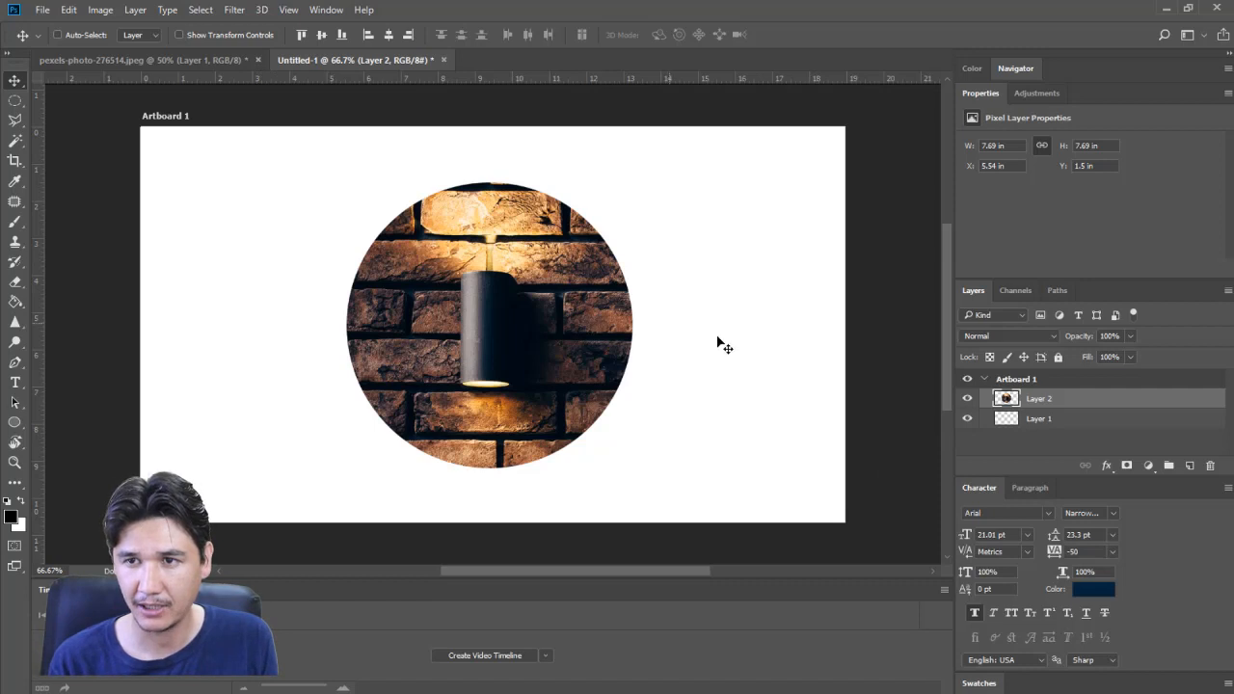
Step: Select a row across the circular lamp copy in the brick photo with the Single Row Marquee and transfer it into Untitled-1
left_click(188, 61)
left_click(15, 99)
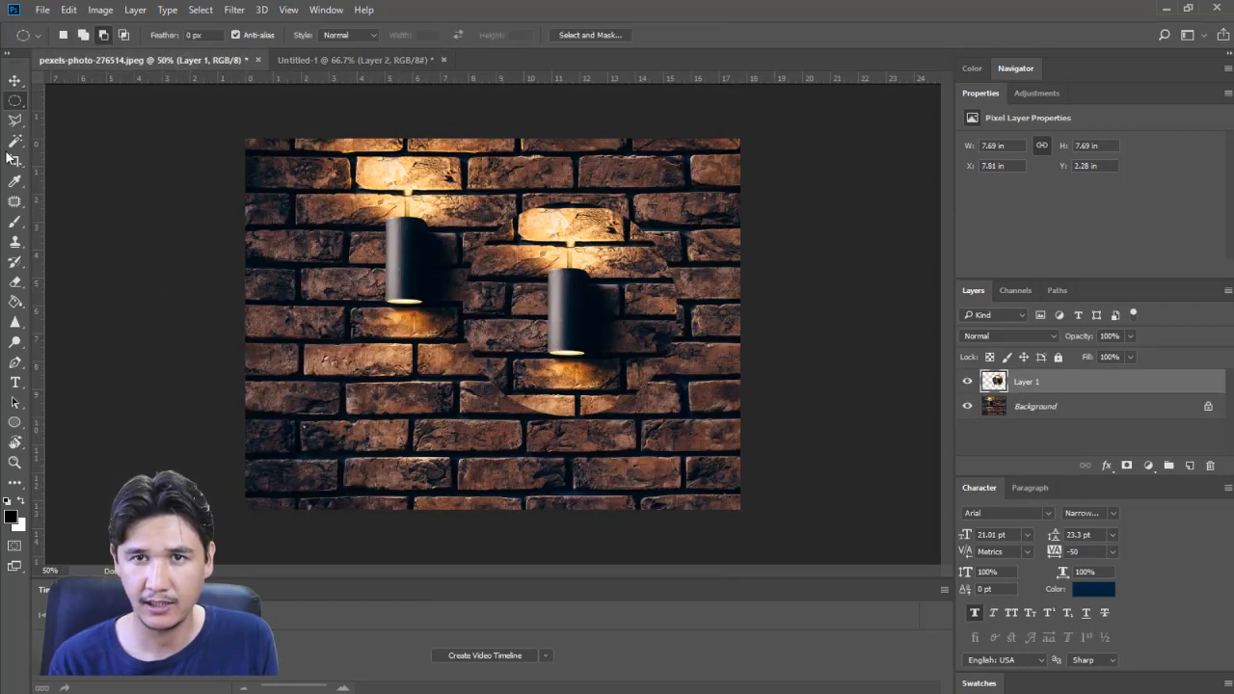
right_click(16, 102)
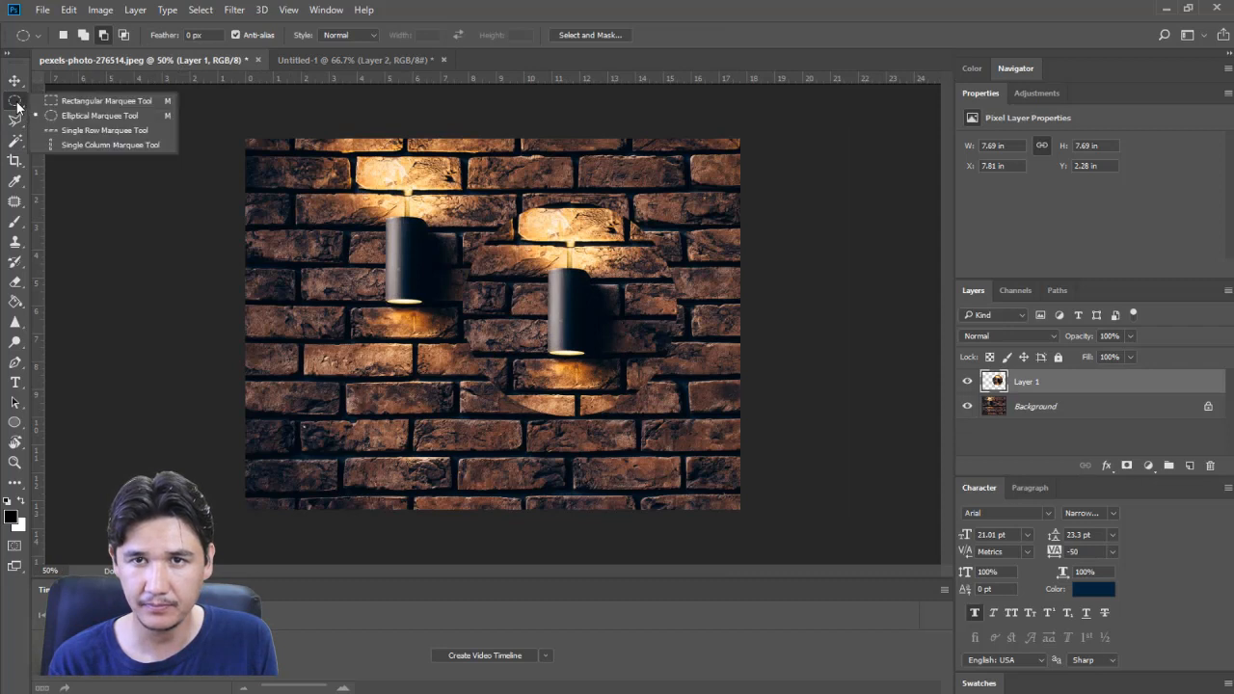
left_click(73, 134)
left_click(373, 327)
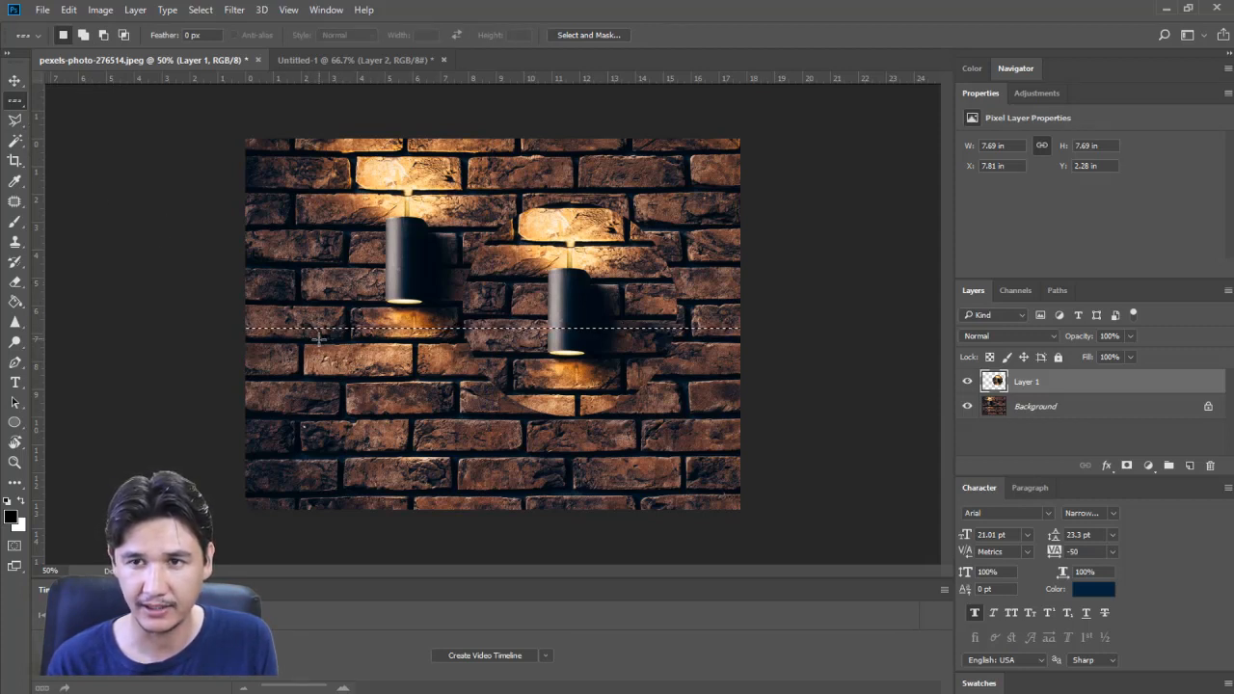
key("ctrl")
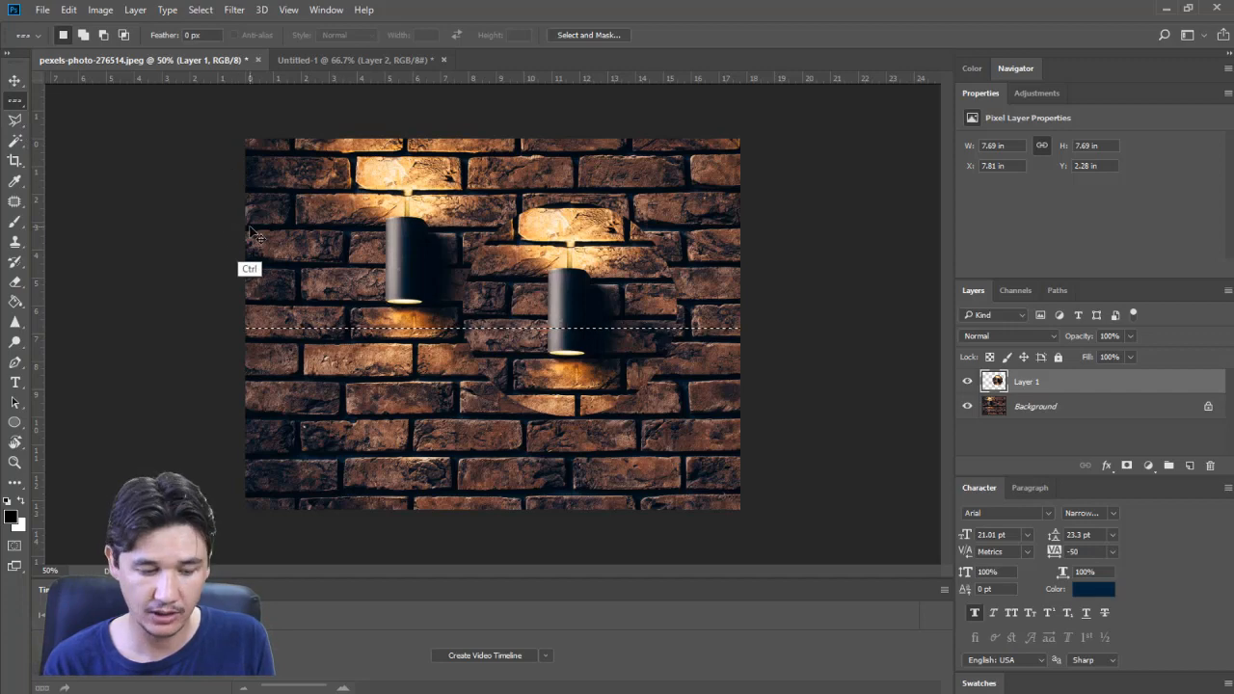
left_click_drag(253, 234, 496, 371)
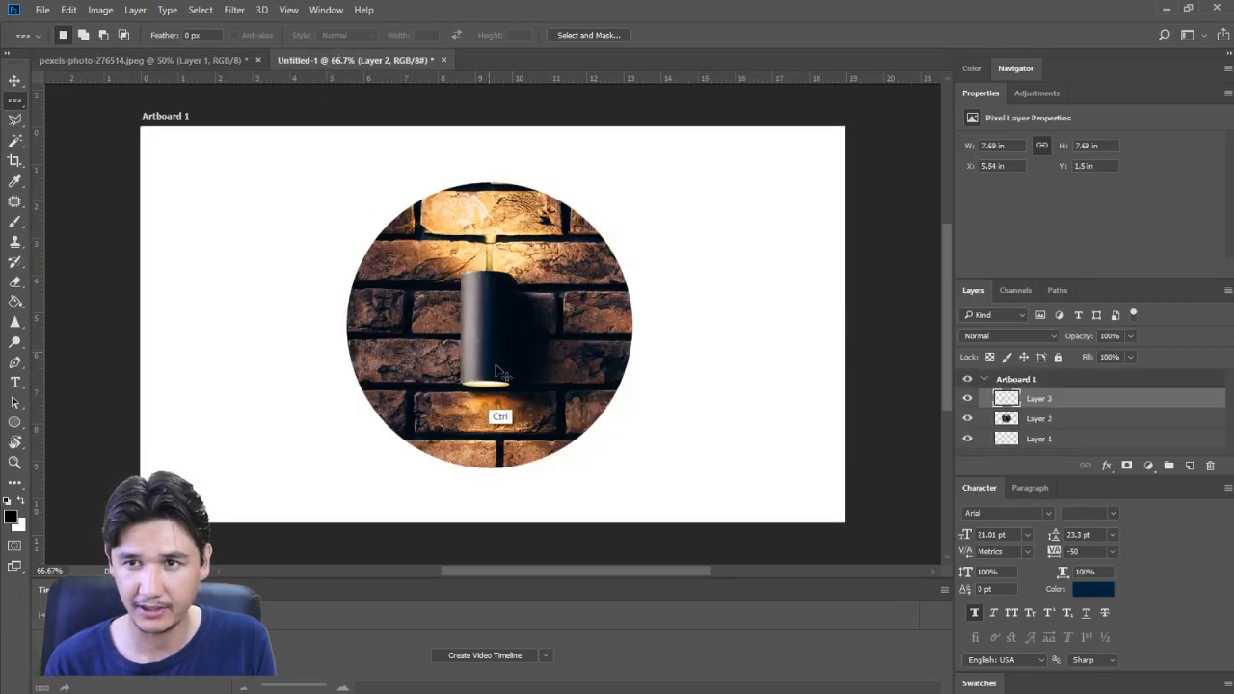
Step: Move the single-row strip left so it extends past the lamp circle's edge, at about X 3.5 in, Y 4.9 in
key("z")
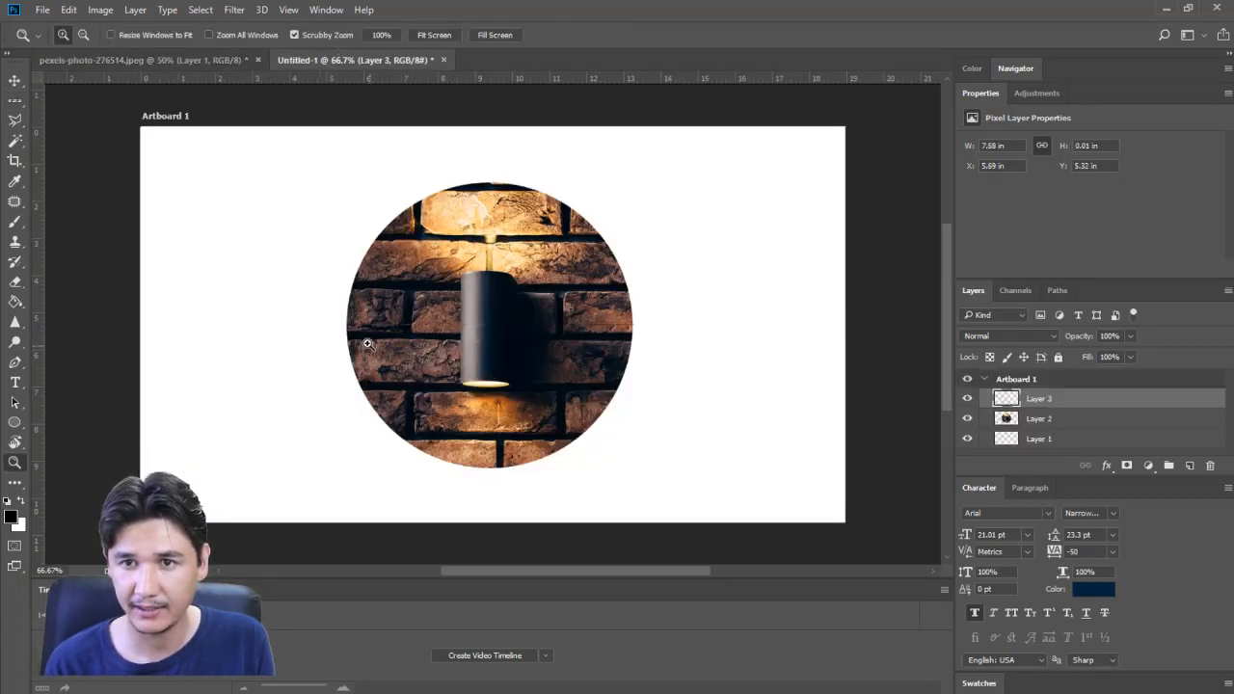
left_click(369, 361)
left_click(370, 360)
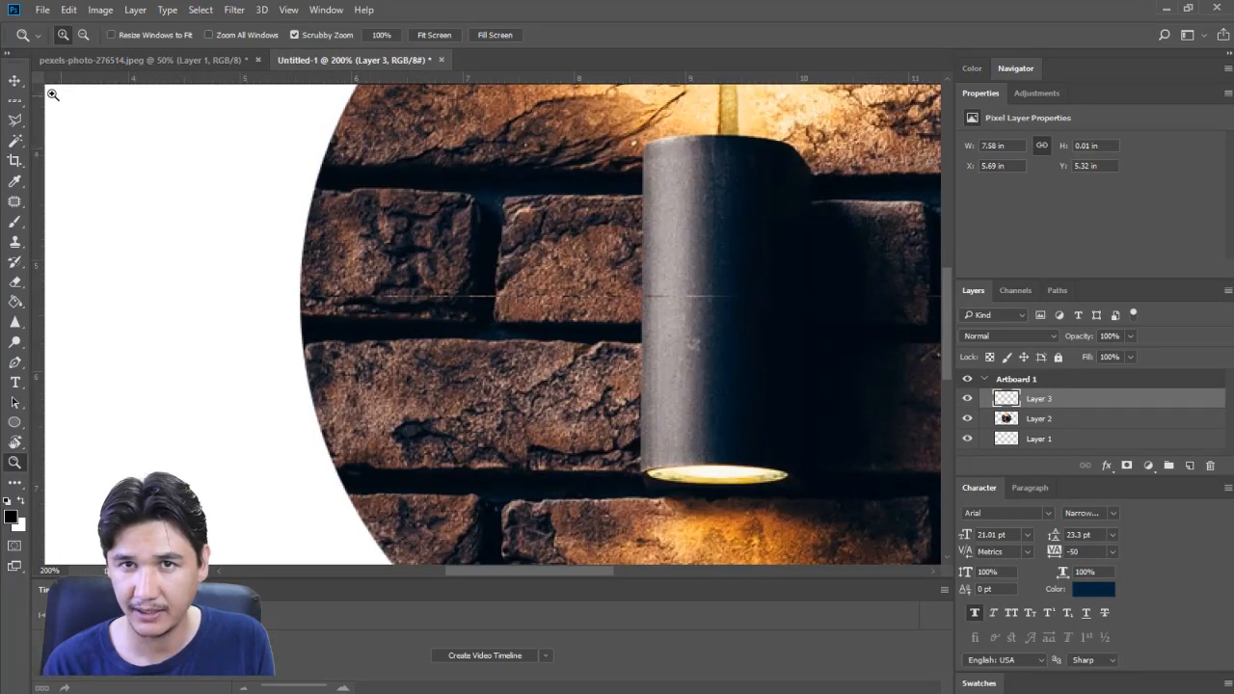
key("v")
left_click_drag(356, 304, 146, 257)
Step: Move the single-row strip onto the empty upper-left part of the artboard, at about X 0.5 in, Y 1.2 in
key("z")
left_click(144, 262, "alt")
left_click(144, 261, "alt")
left_click(144, 262, "alt")
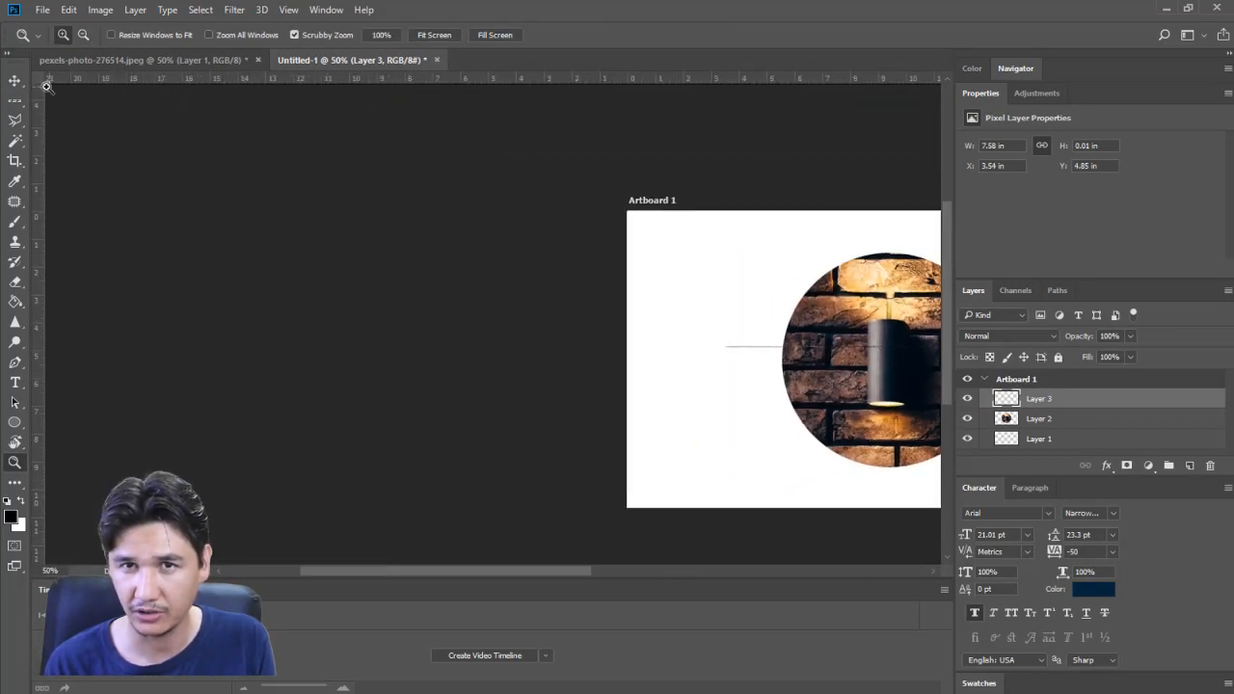
key("v")
left_click_drag(730, 354, 665, 257)
key("z")
left_click(828, 255)
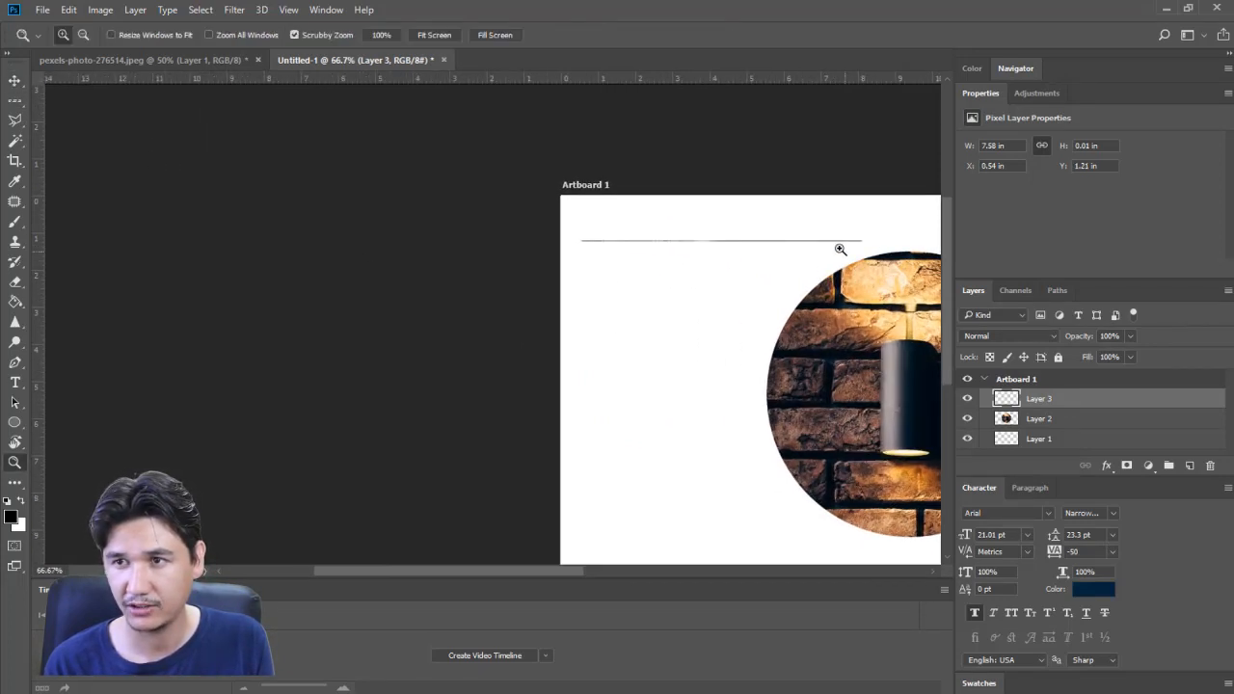
Step: Delete the single-row strip layer, Layer 3, from Untitled-1
left_click(840, 250)
left_click_drag(749, 237, 529, 177)
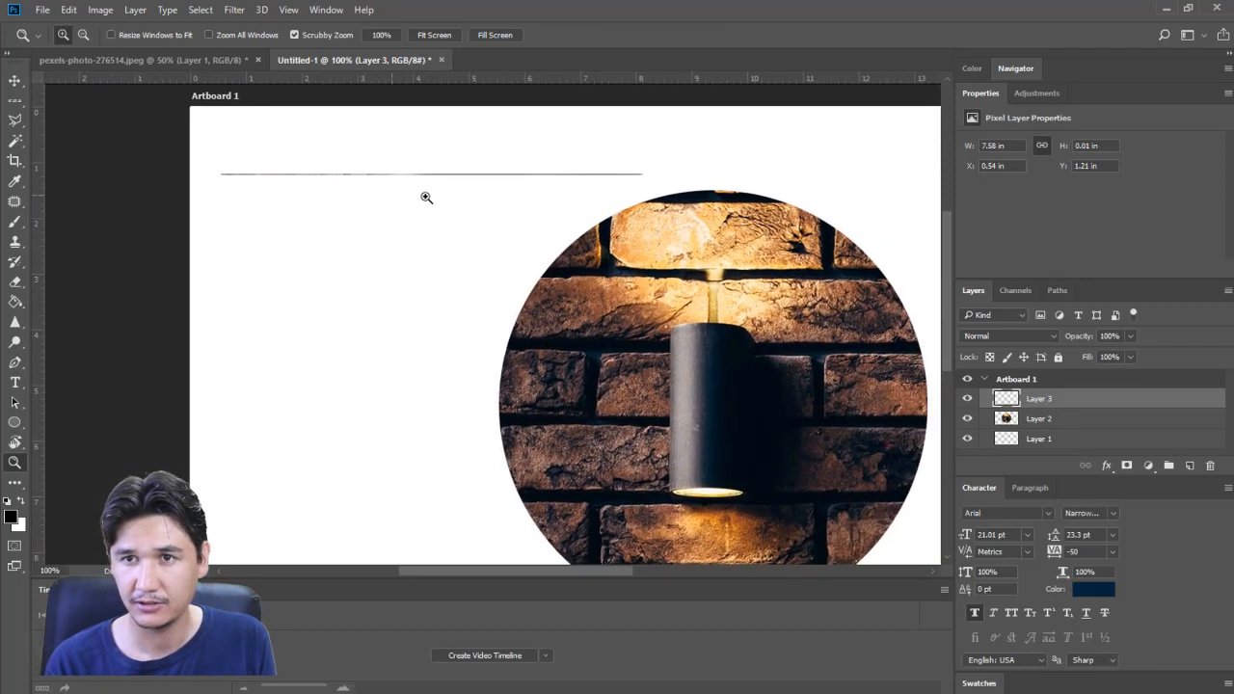
left_click(15, 81)
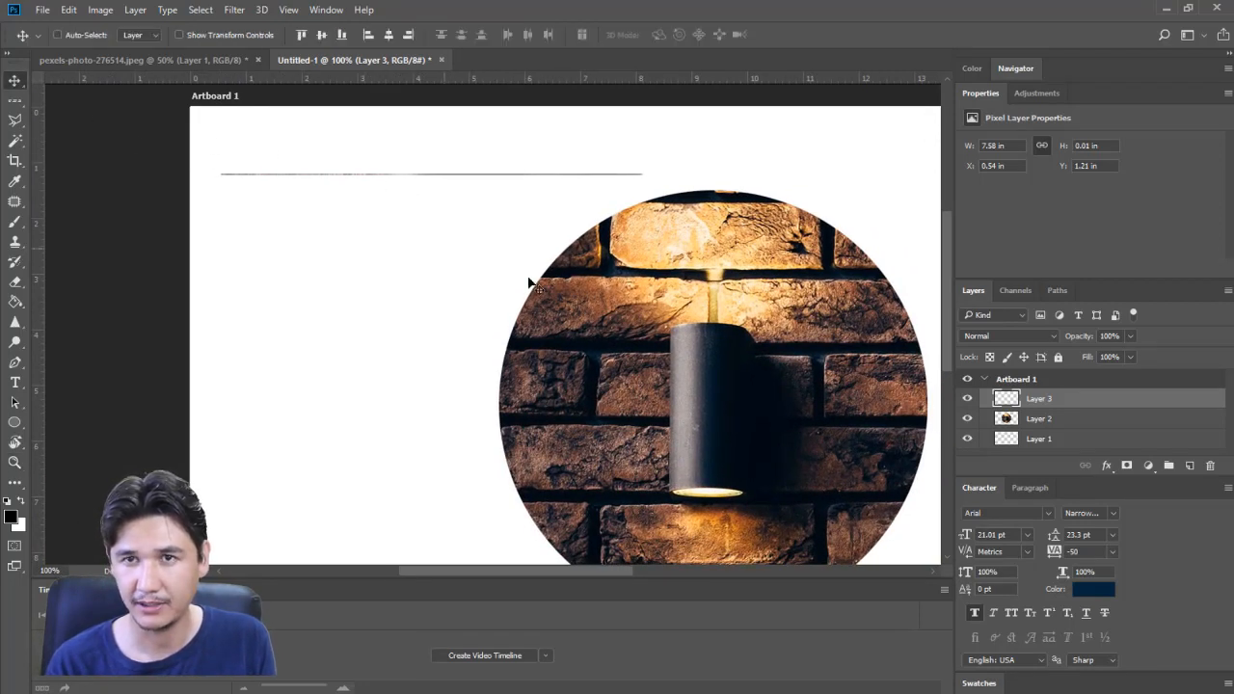
left_click_drag(1007, 401, 1209, 466)
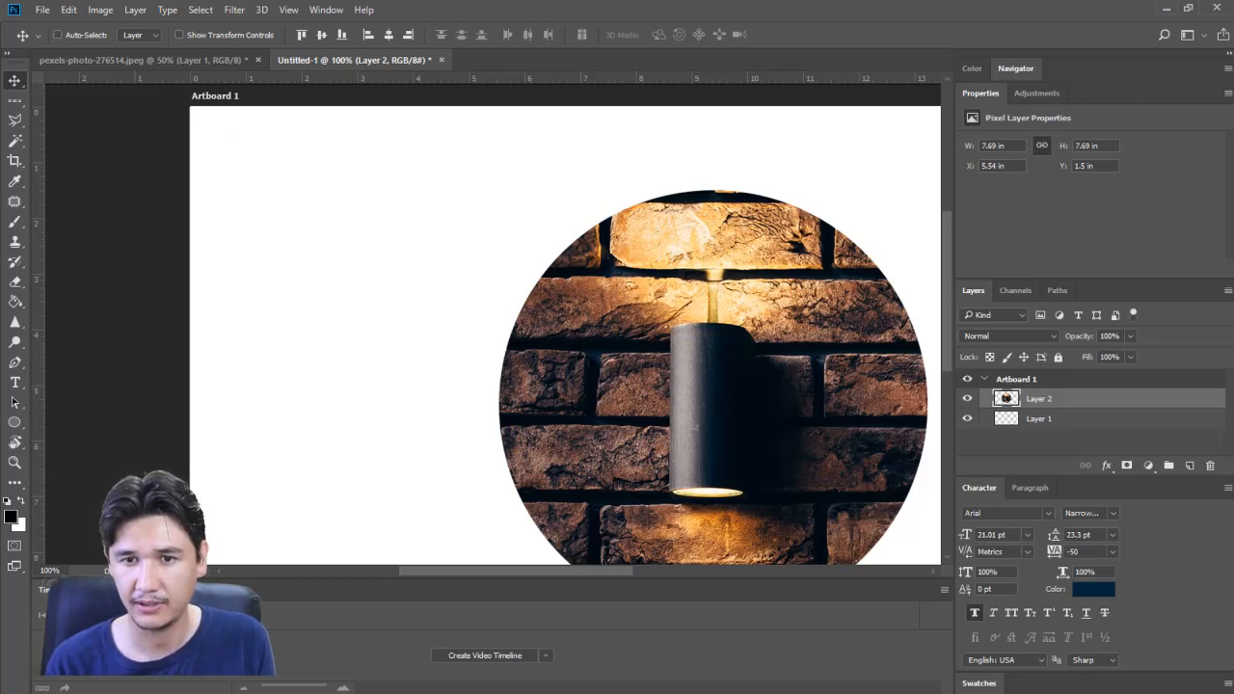
Step: Collapse the Timeline and compare the 100%, fill and fit zoom presets, ending with the whole artboard fitted to the window
double_click(54, 589)
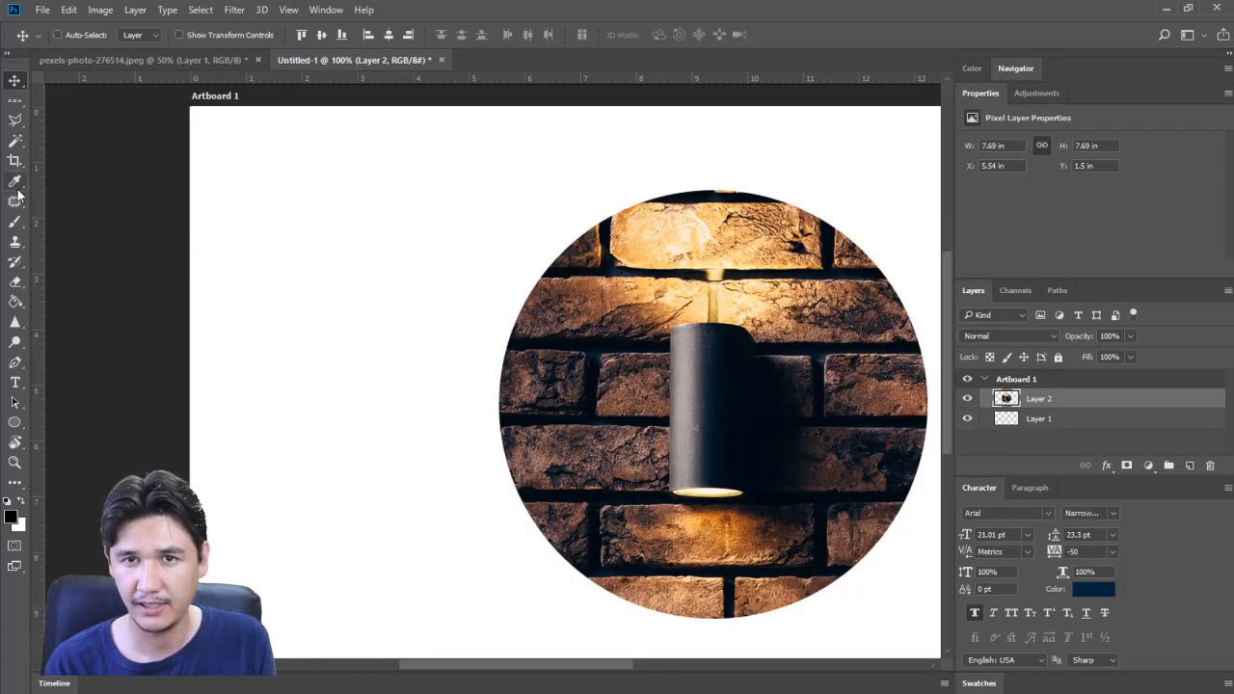
left_click(14, 462)
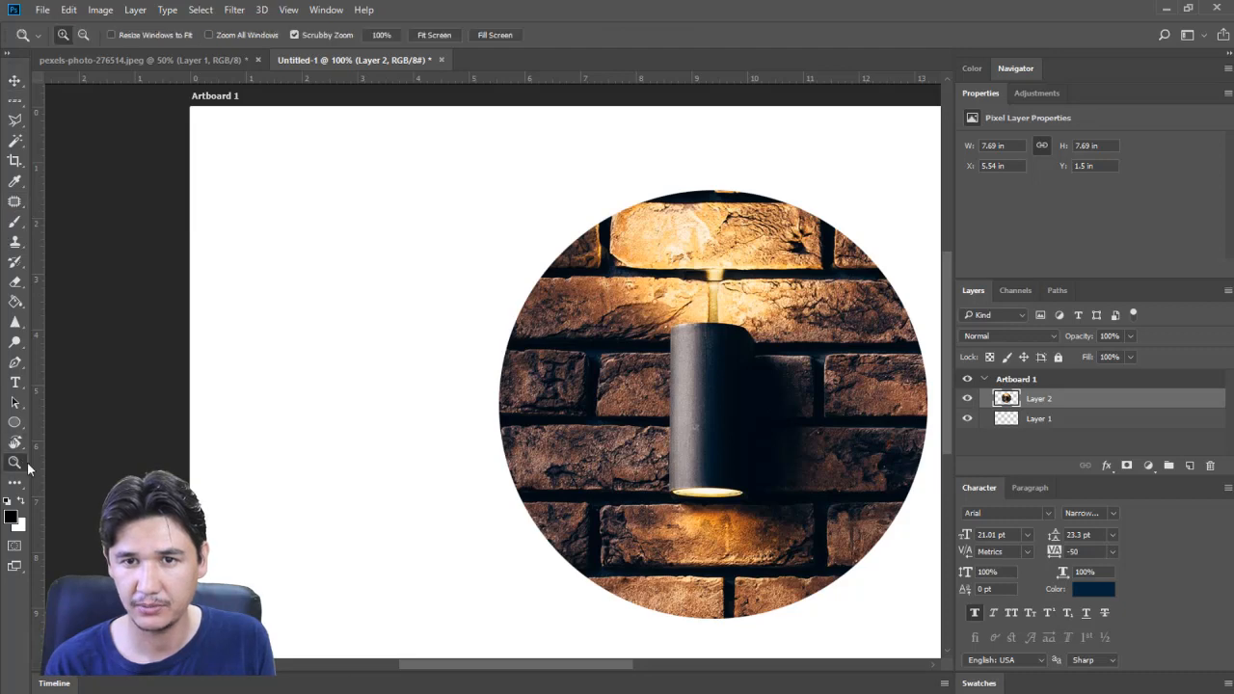
left_click(434, 36)
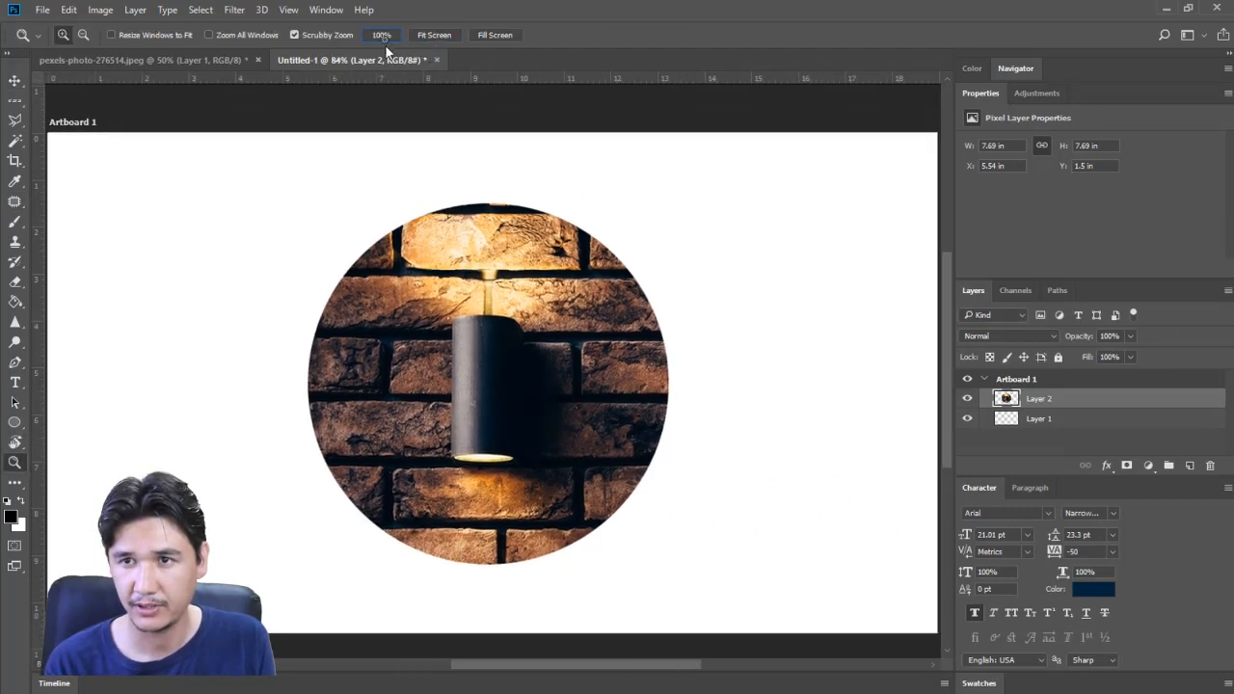
left_click(385, 37)
left_click(429, 37)
left_click(490, 37)
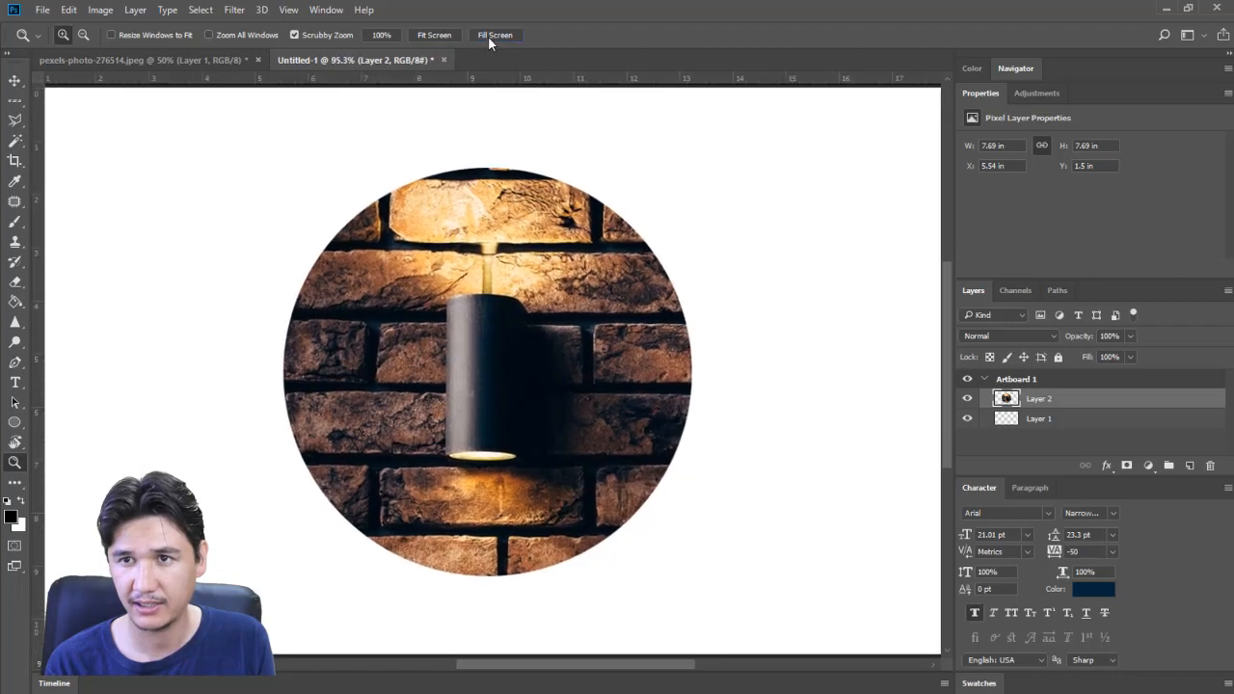
left_click(434, 35)
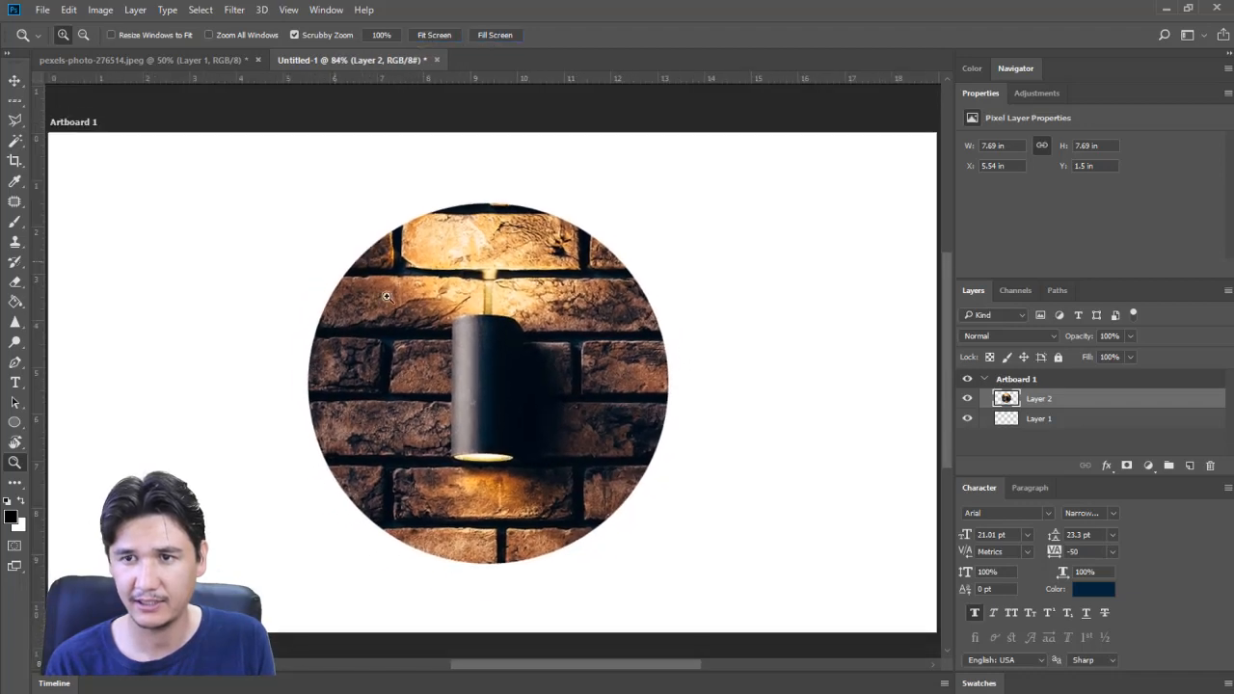
Step: In the brick photo, clear the row selection and delete Layer 1 with the circular lamp copy, leaving the Elliptical Marquee active
left_click(14, 80)
right_click(18, 102)
left_click(54, 115)
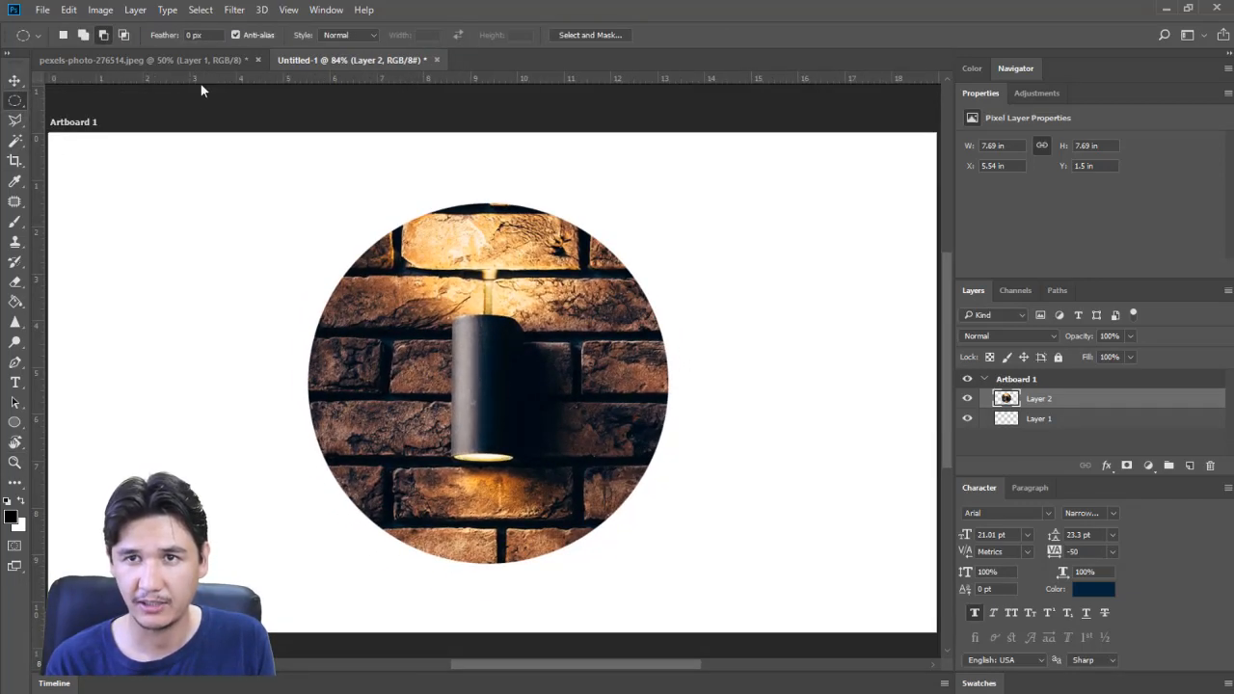
left_click(186, 60)
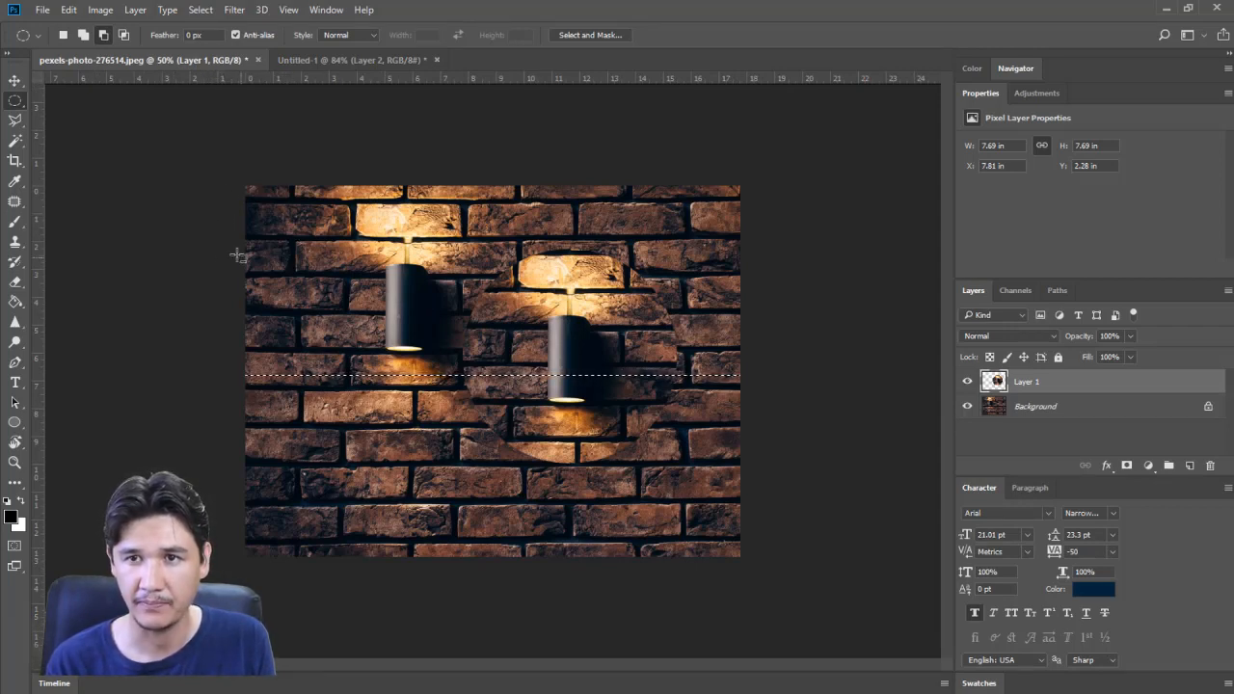
left_click(18, 102)
left_click(53, 104)
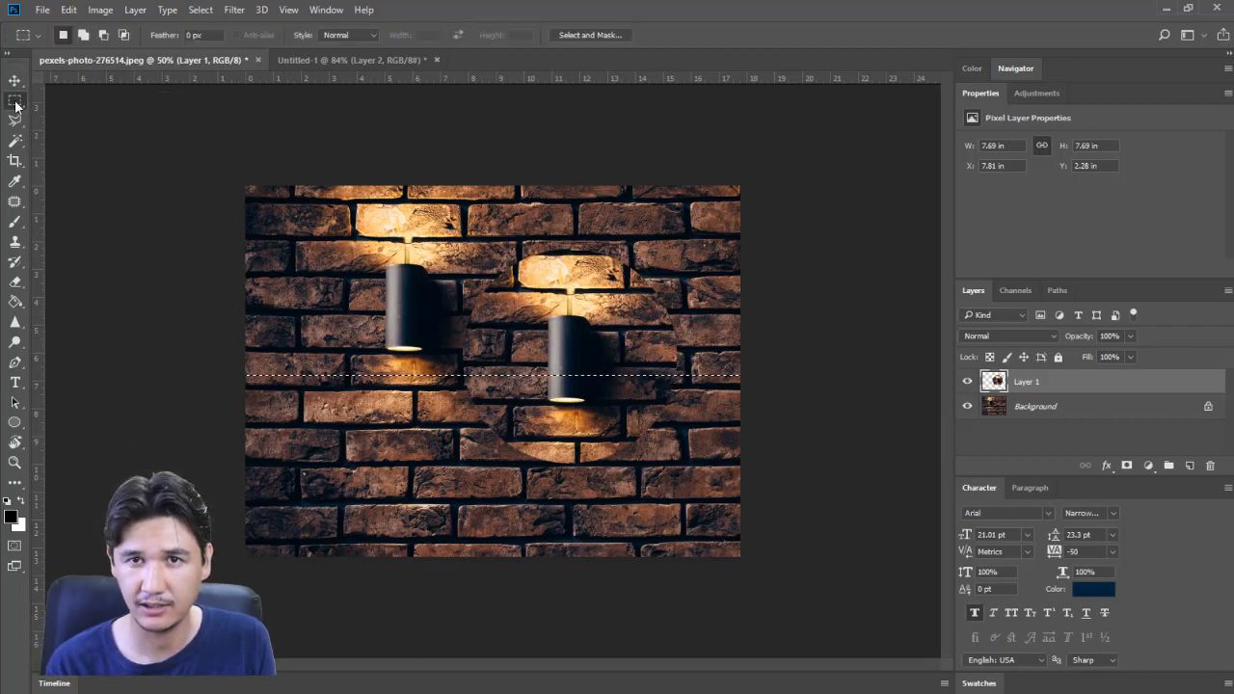
right_click(19, 106)
left_click(52, 115)
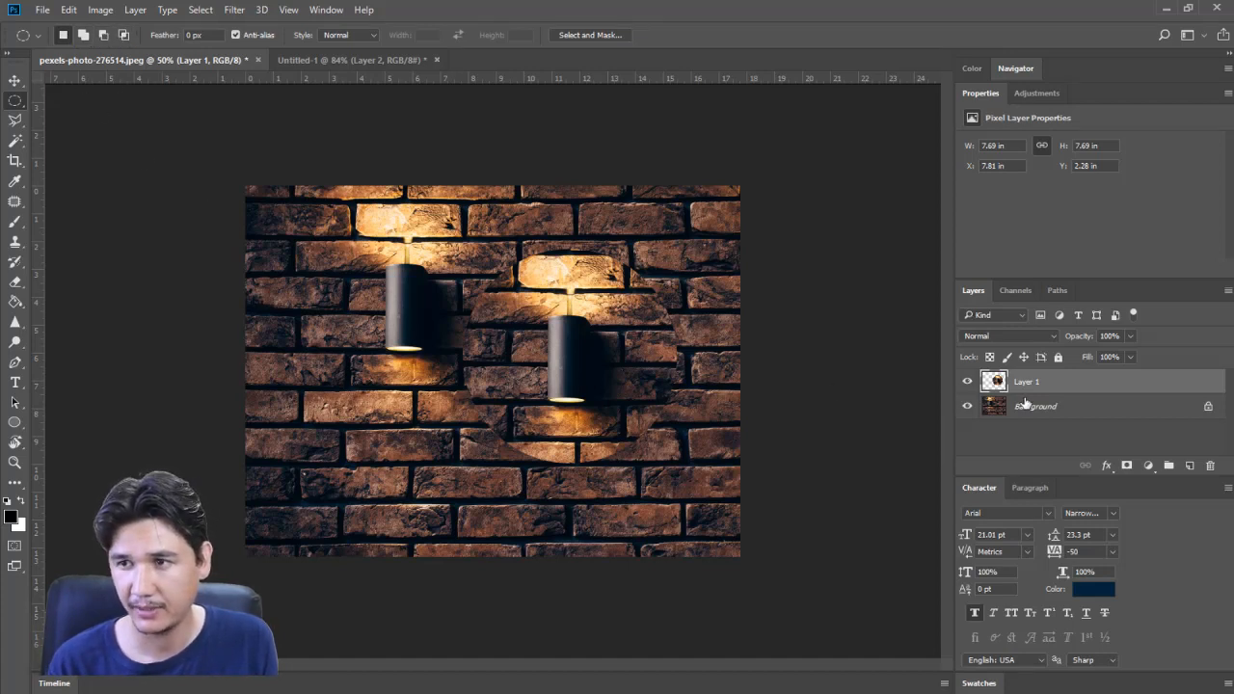
left_click_drag(1030, 388, 1209, 467)
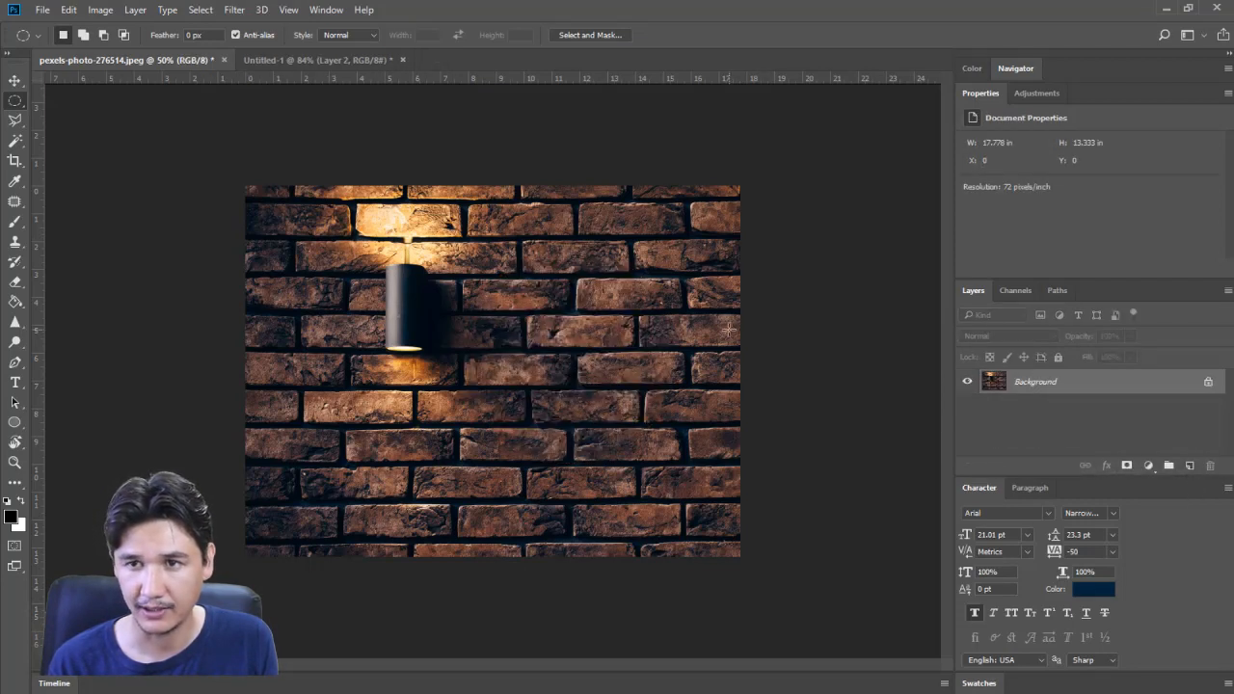
Step: Select a circle about 5 in wide around the lamp, and add two overlapping circles to its lower right and lower left
left_click_drag(337, 248, 476, 392)
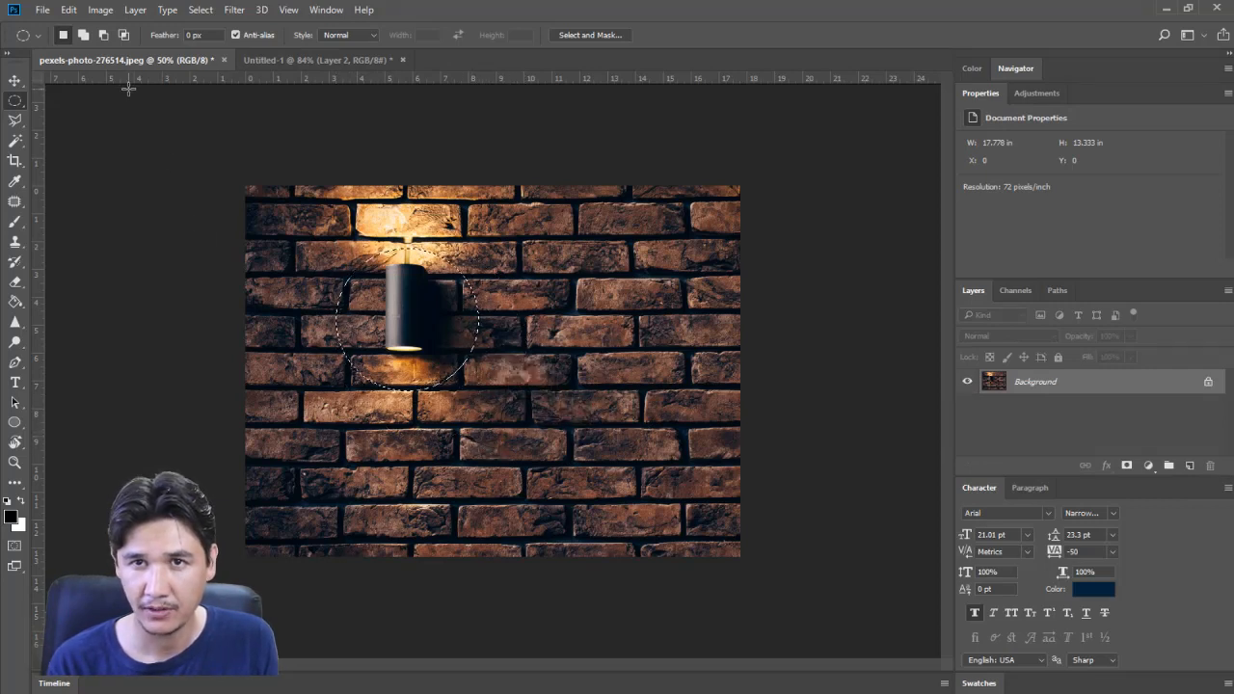
left_click(85, 42)
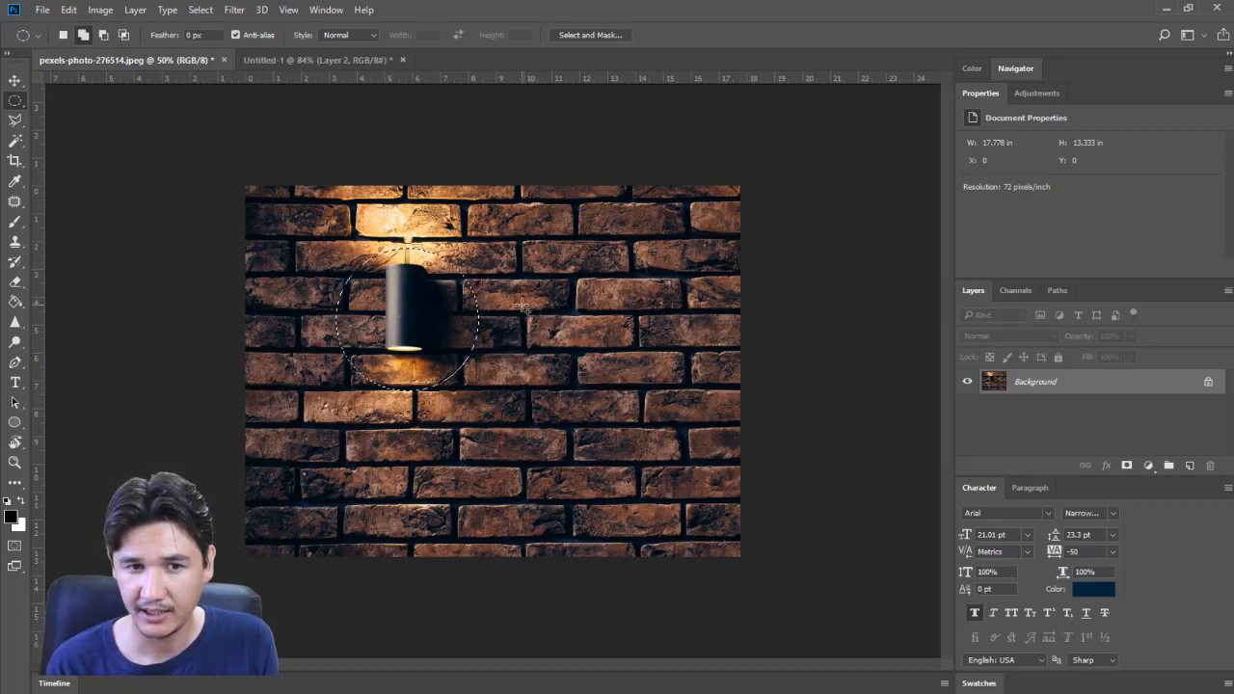
left_click_drag(453, 294, 595, 436)
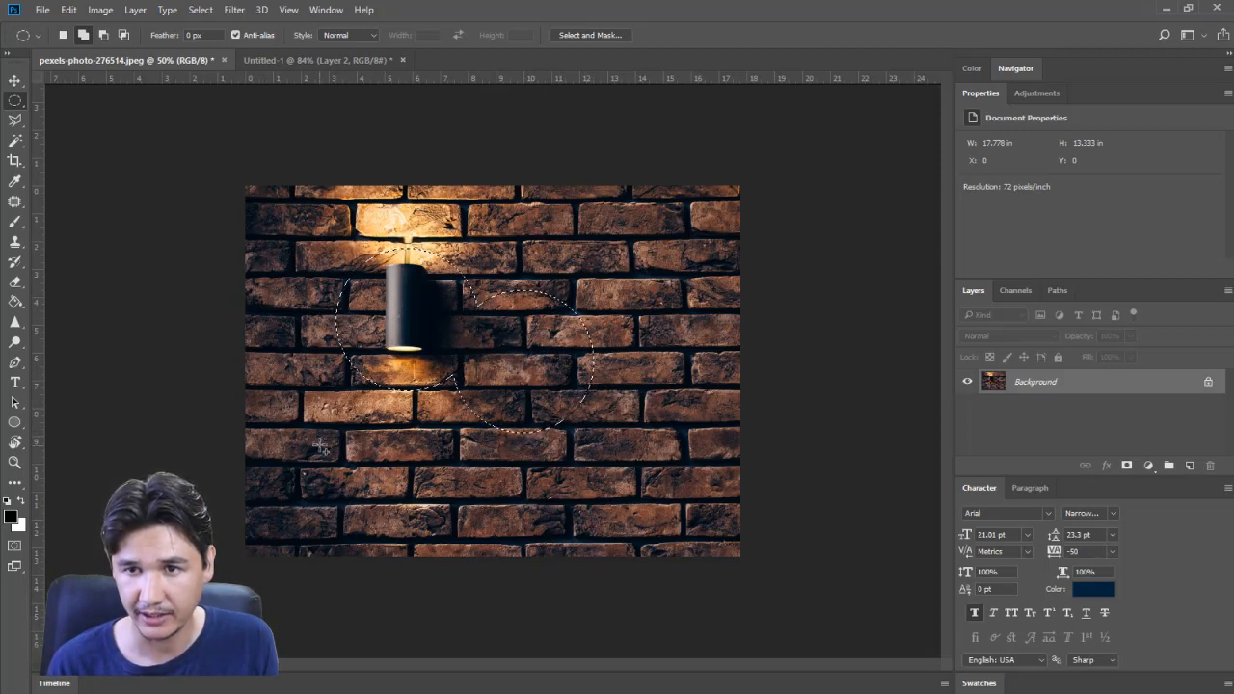
left_click_drag(321, 449, 417, 342)
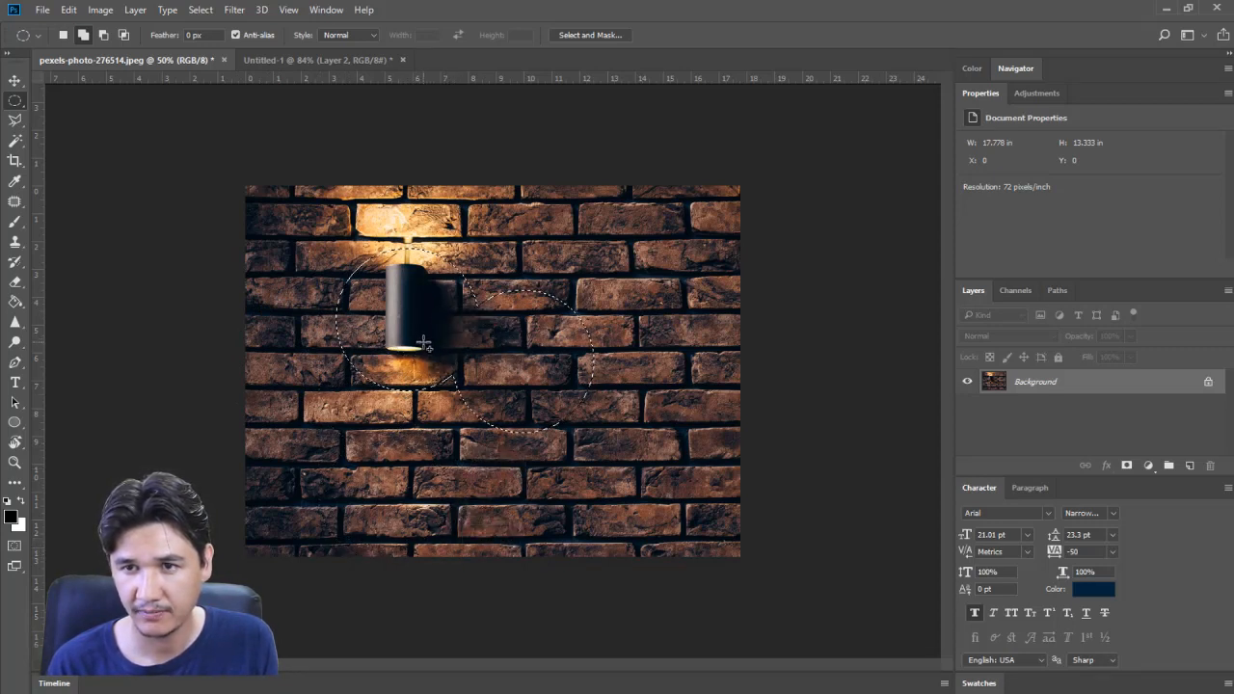
Step: Copy the combined three-circle selection and paste it into Untitled-1 with Layer 2 hidden
left_click(100, 10)
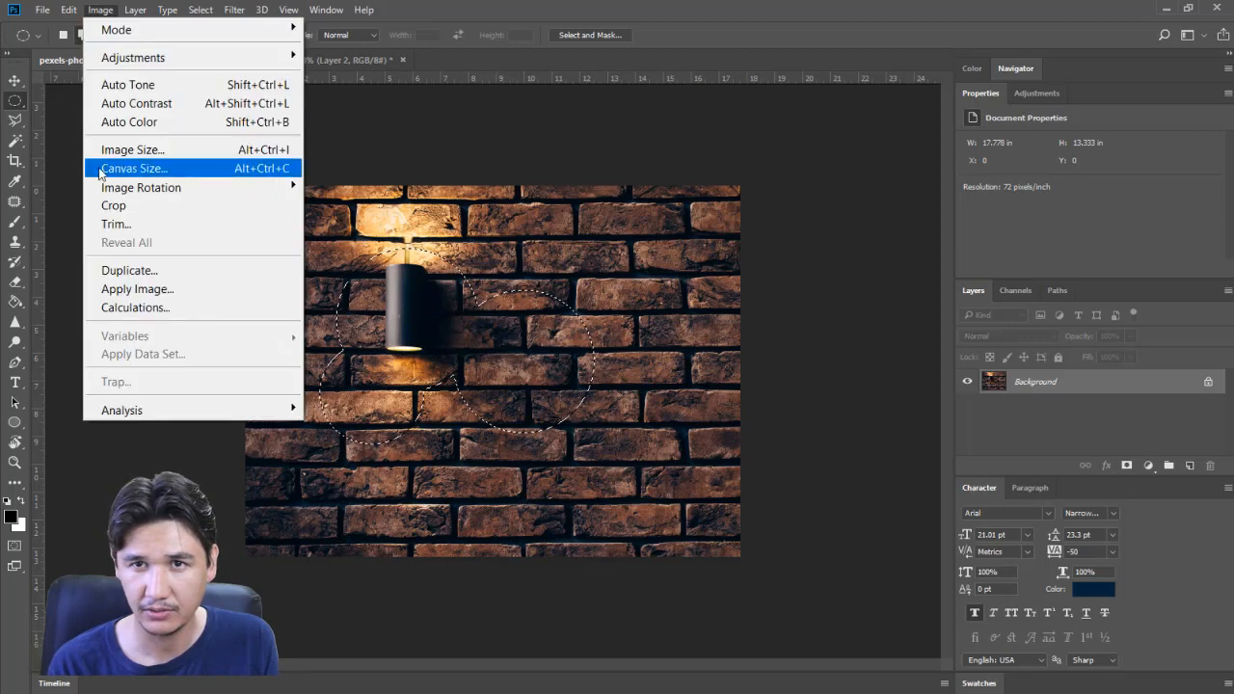
mouse_move(69, 11)
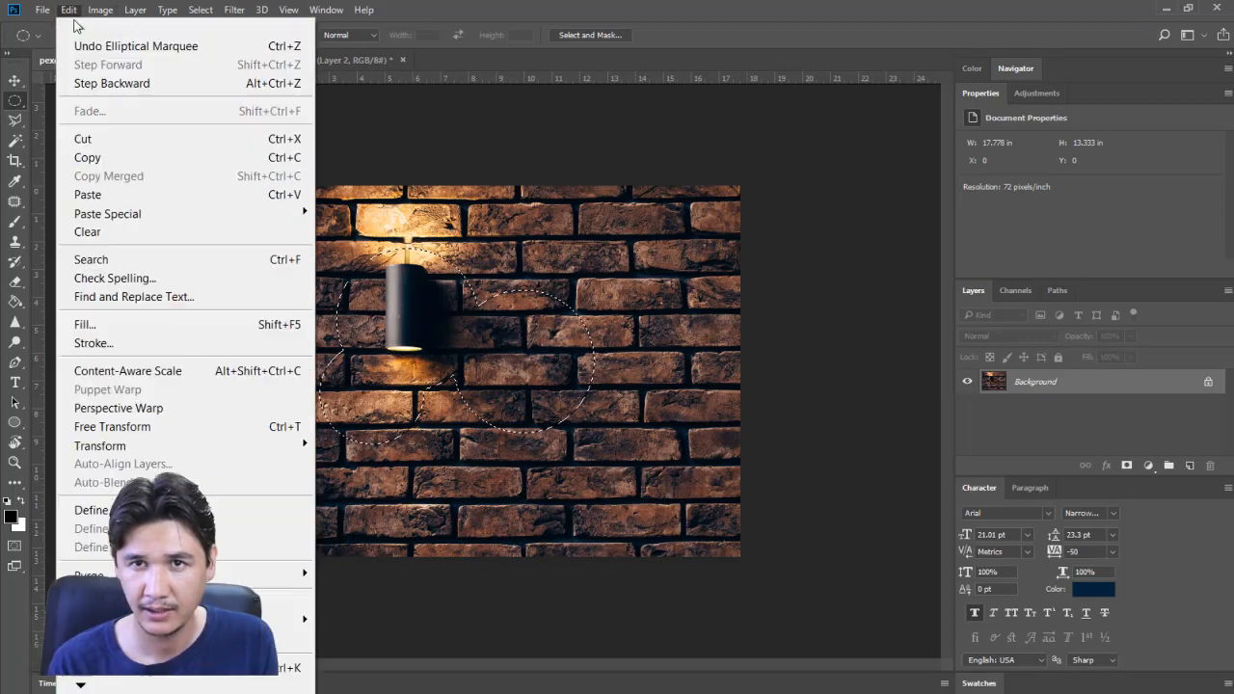
left_click(142, 158)
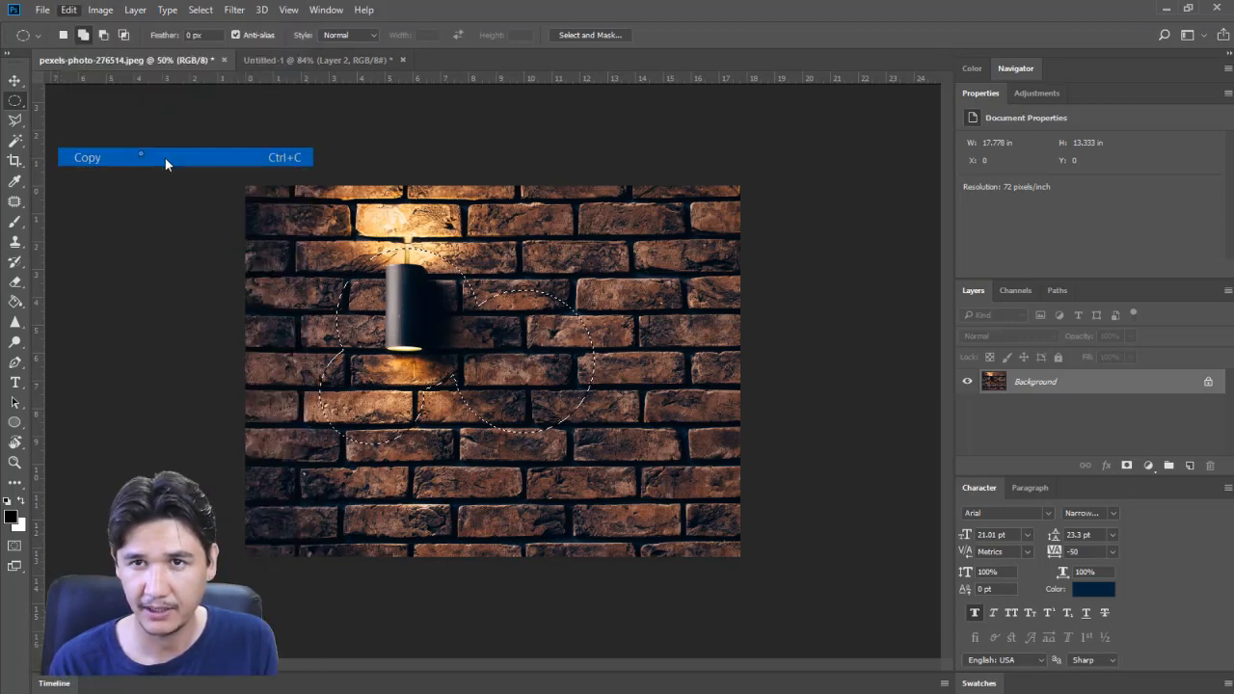
left_click(306, 64)
left_click(968, 399)
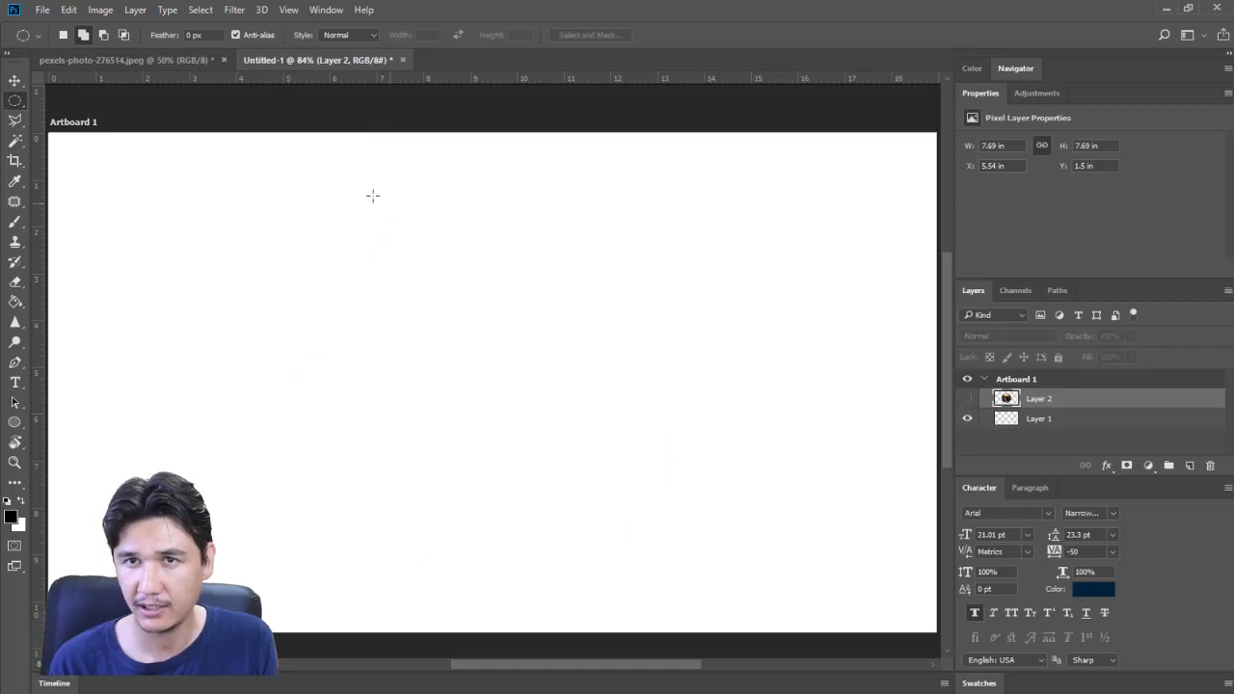
left_click(69, 9)
left_click(72, 190)
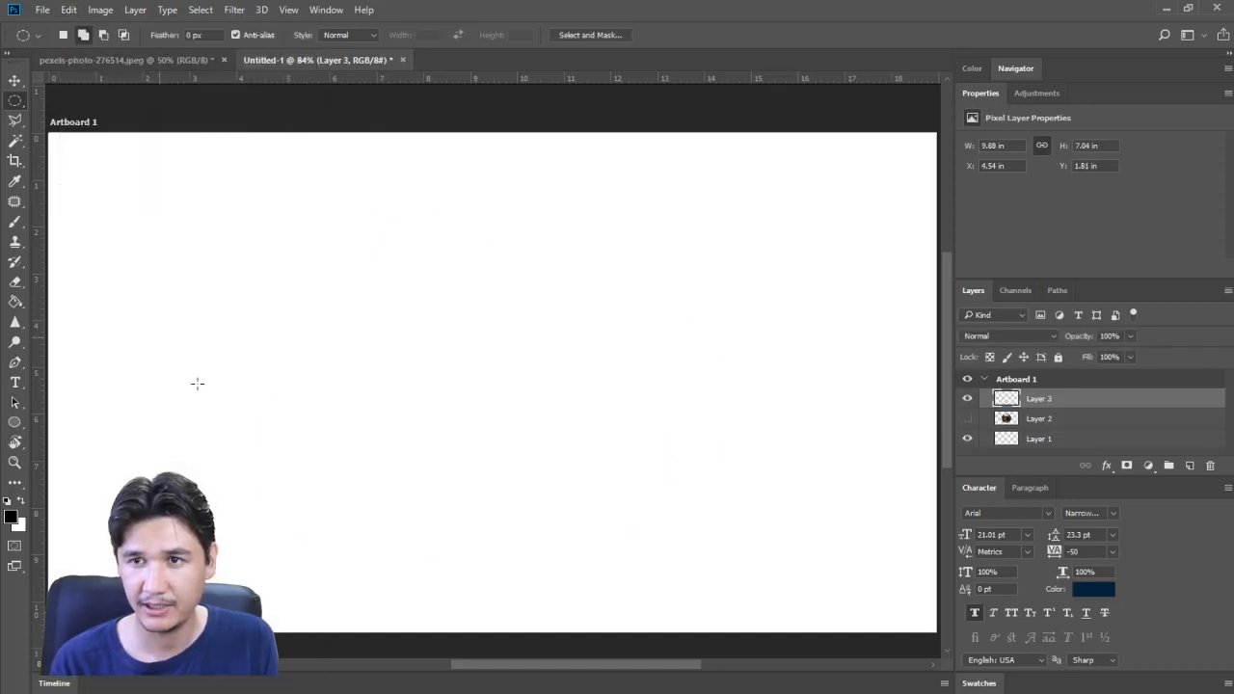
key("z")
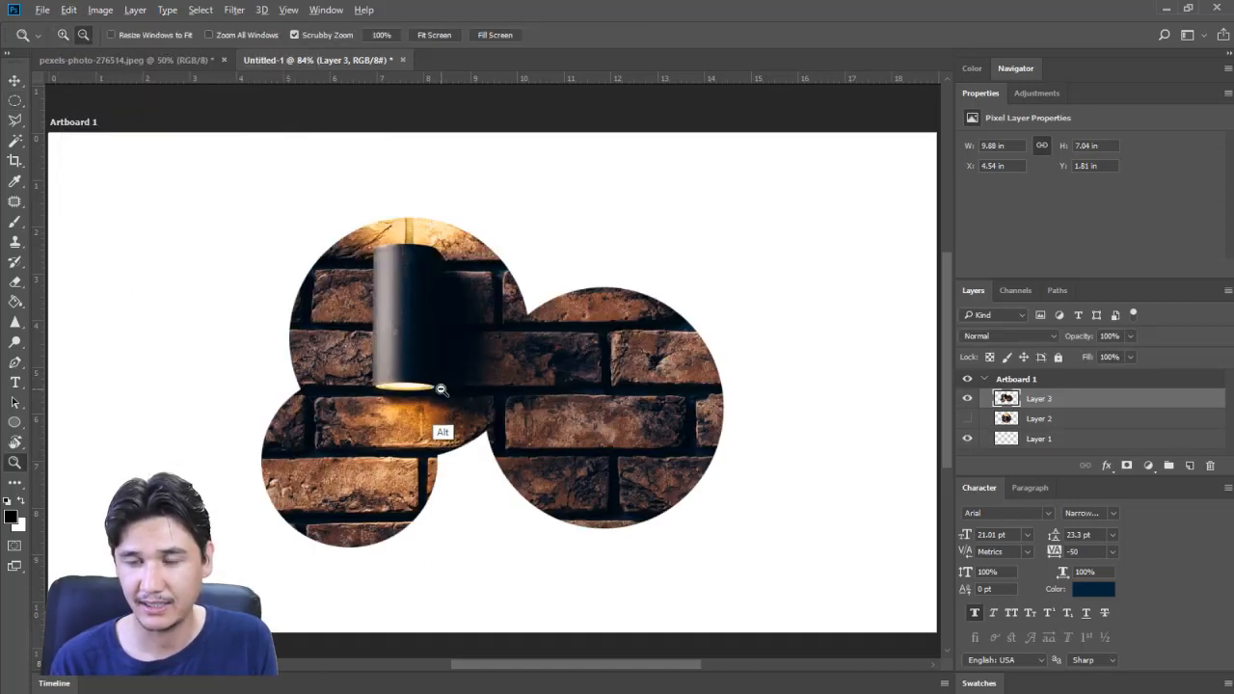
left_click(441, 432, "alt")
left_click_drag(592, 357, 559, 337)
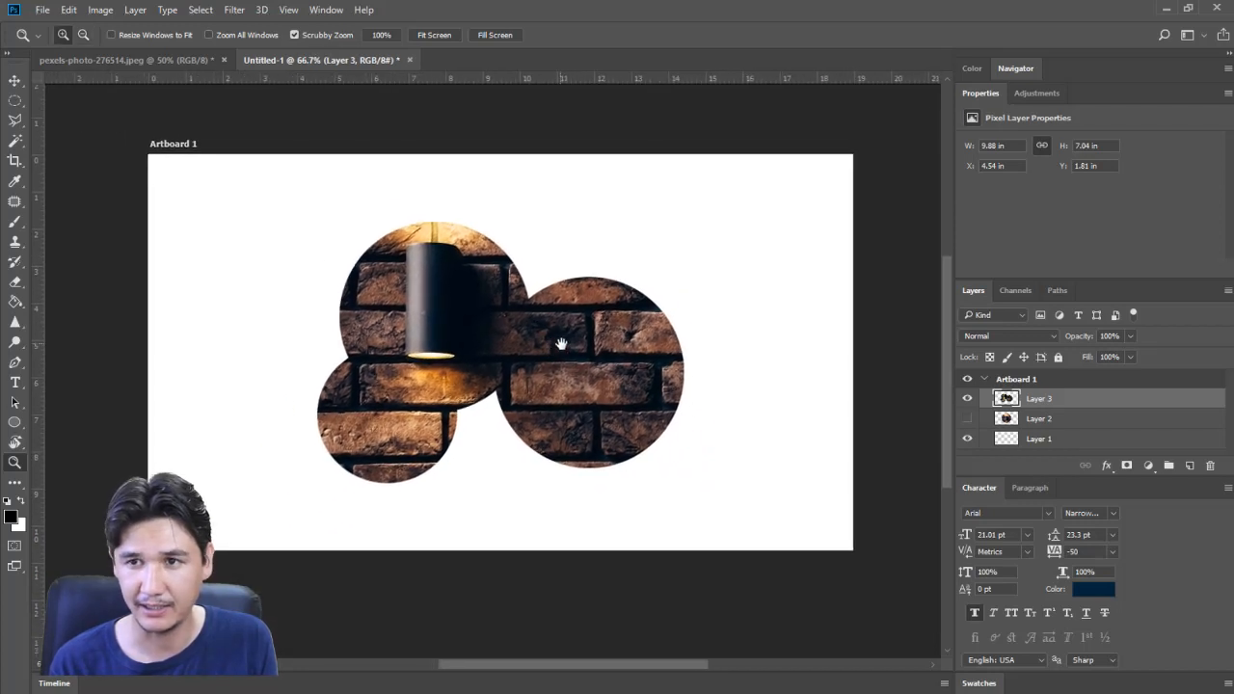
key("i")
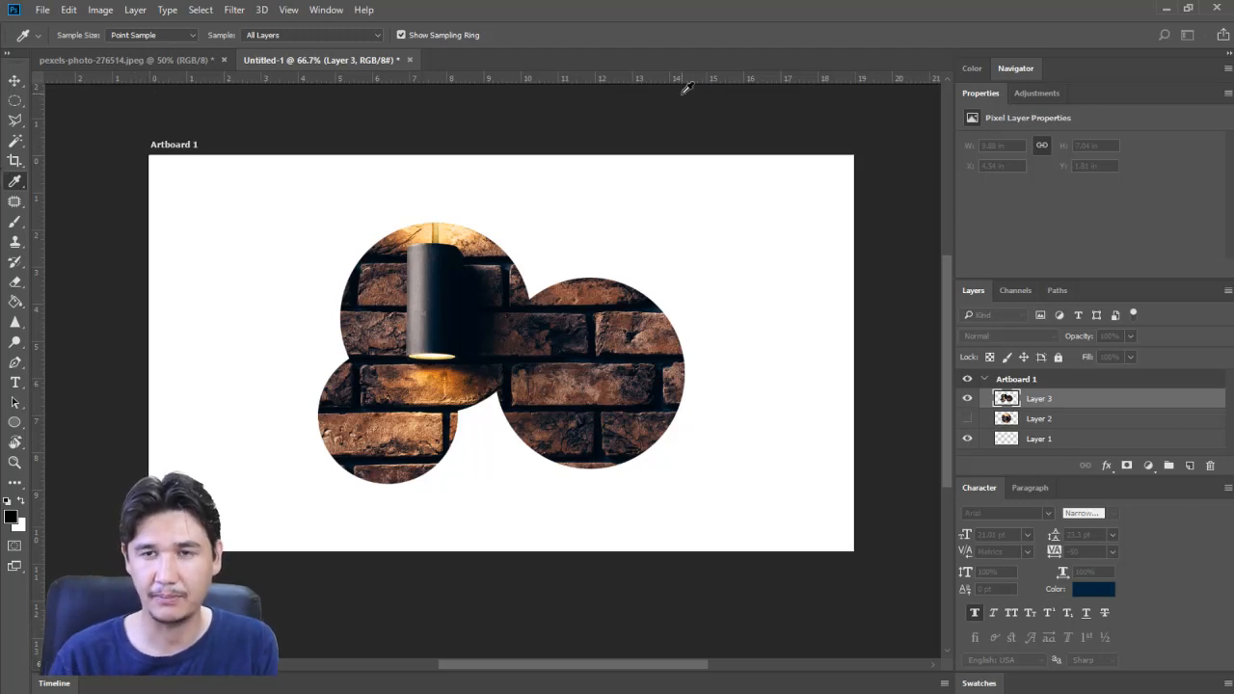
key("z")
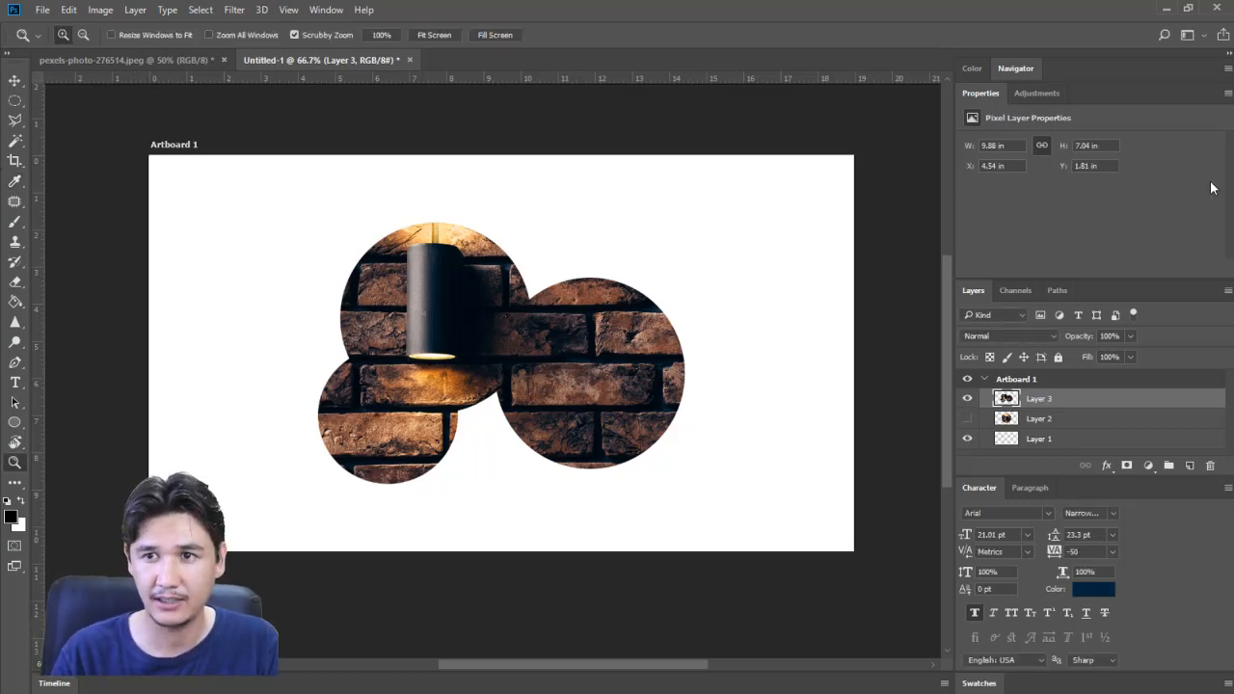
Step: In the brick photo, replace the selection with a circle about 7.7 in wide around the lamp and subtract an overlapping circle at its lower right
left_click(174, 59)
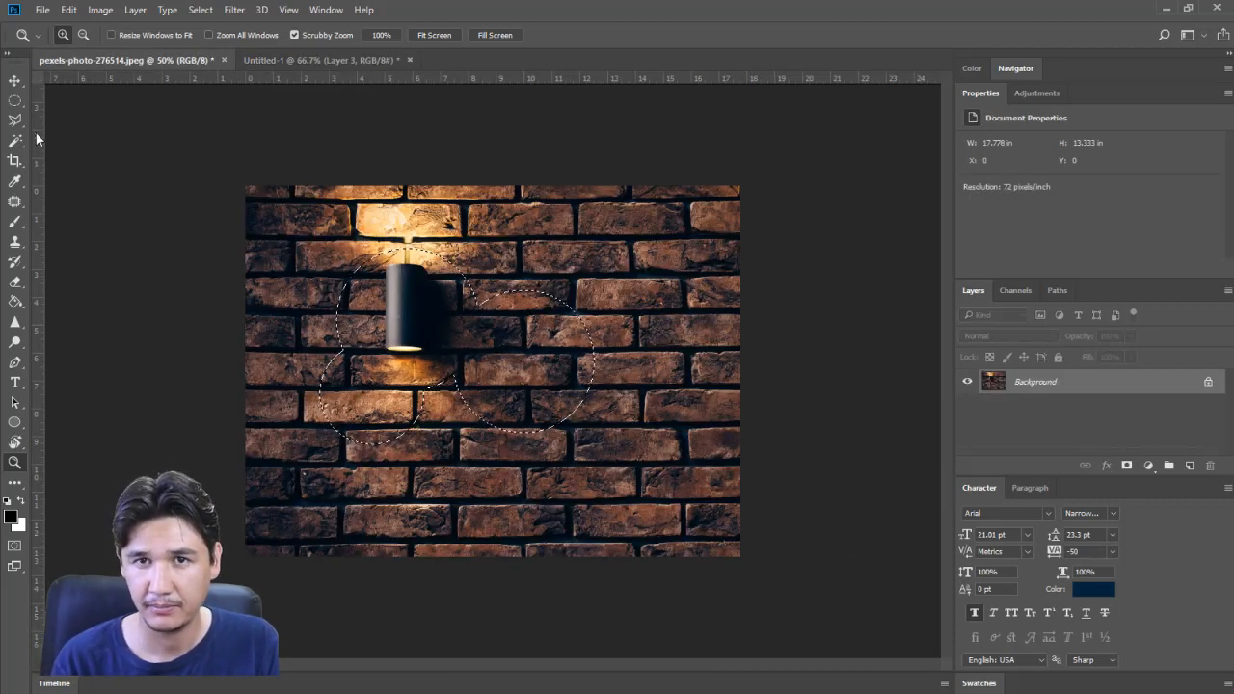
key("m")
left_click(63, 36)
left_click(294, 237)
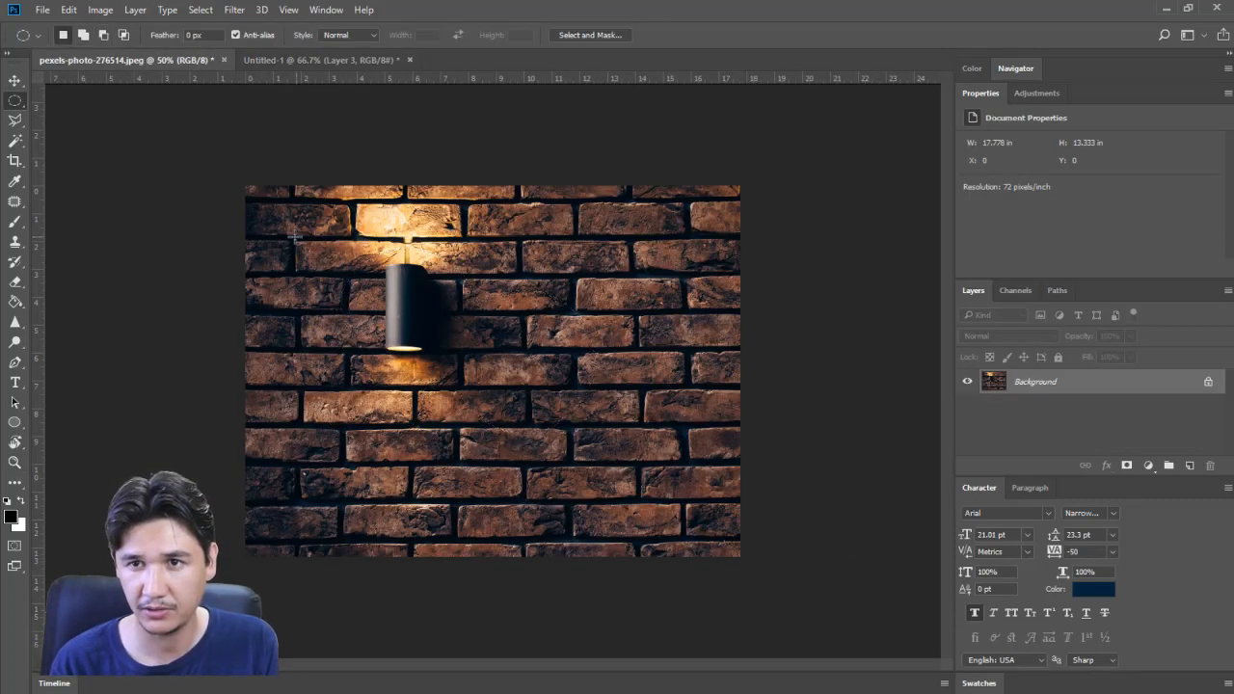
right_click(22, 101)
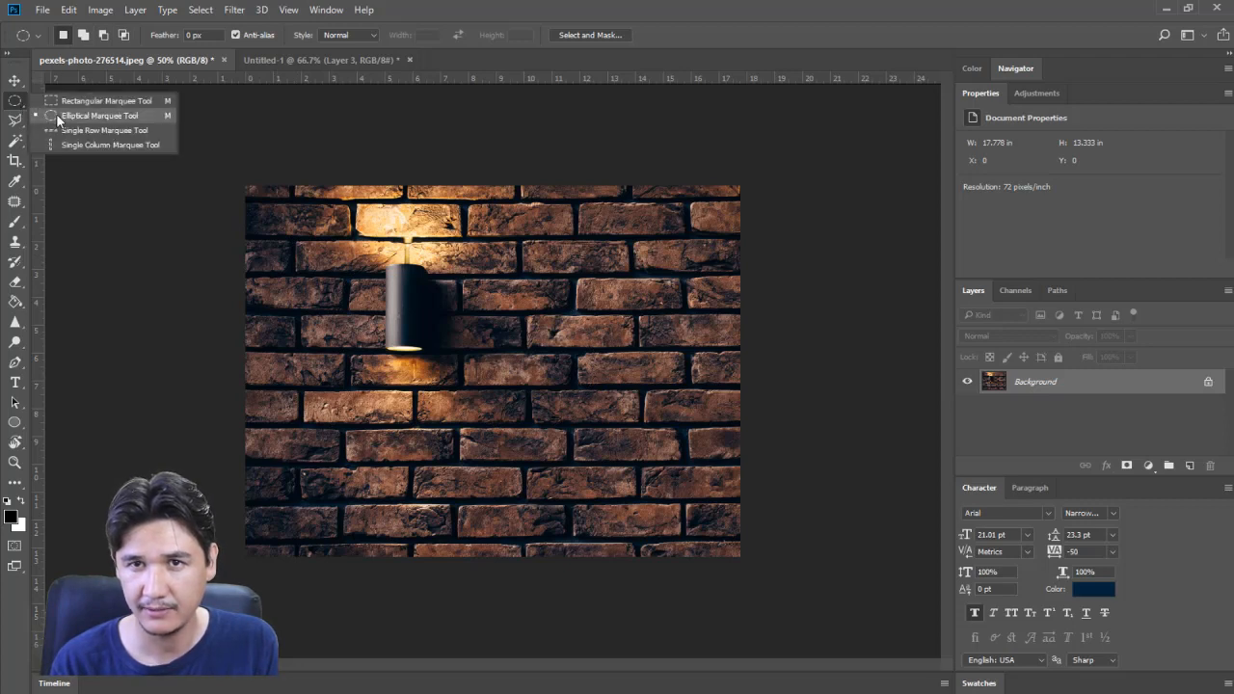
left_click(58, 116)
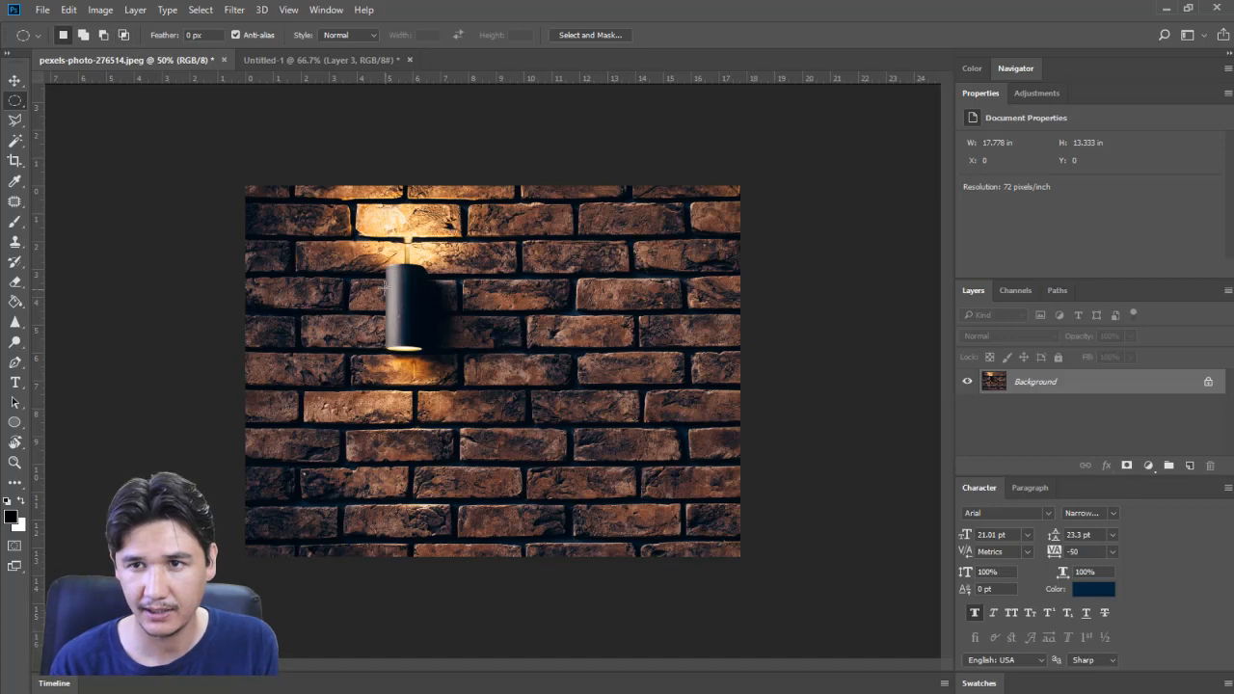
left_click_drag(325, 220, 539, 439)
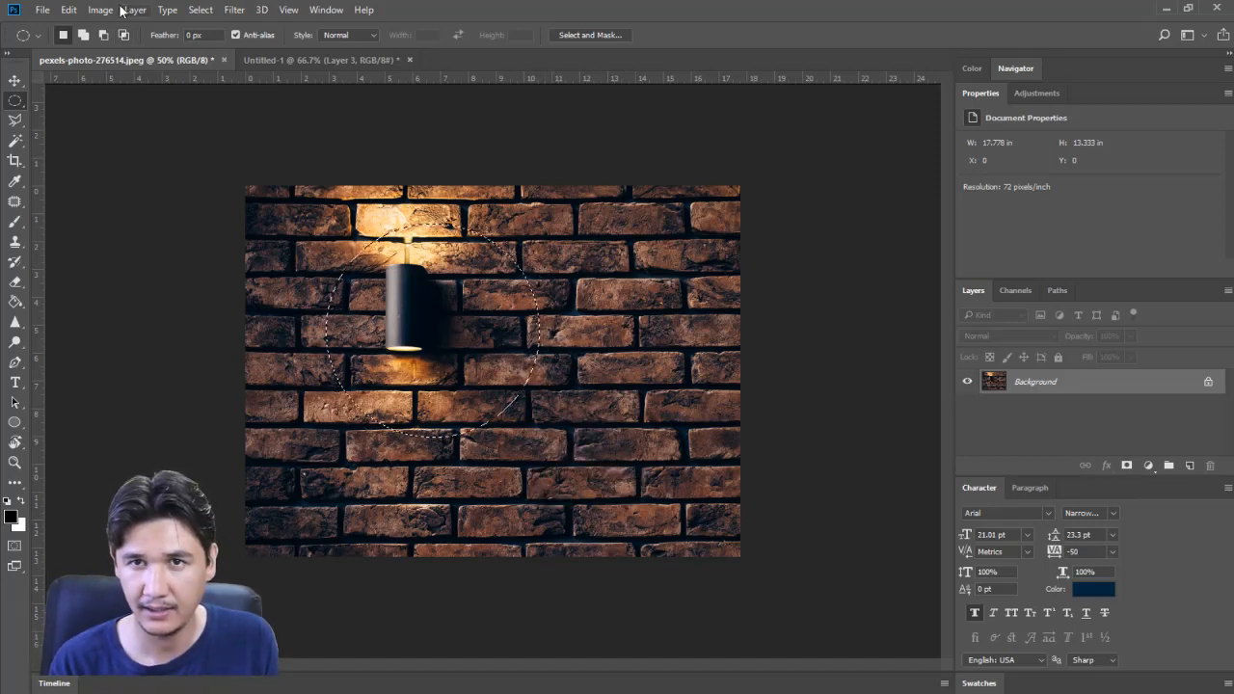
left_click_drag(589, 509, 417, 169)
Step: Hide Layer 3 in Untitled-1 and paste the copied circle with the cut-away corner near the middle of the artboard
key("ctrl")
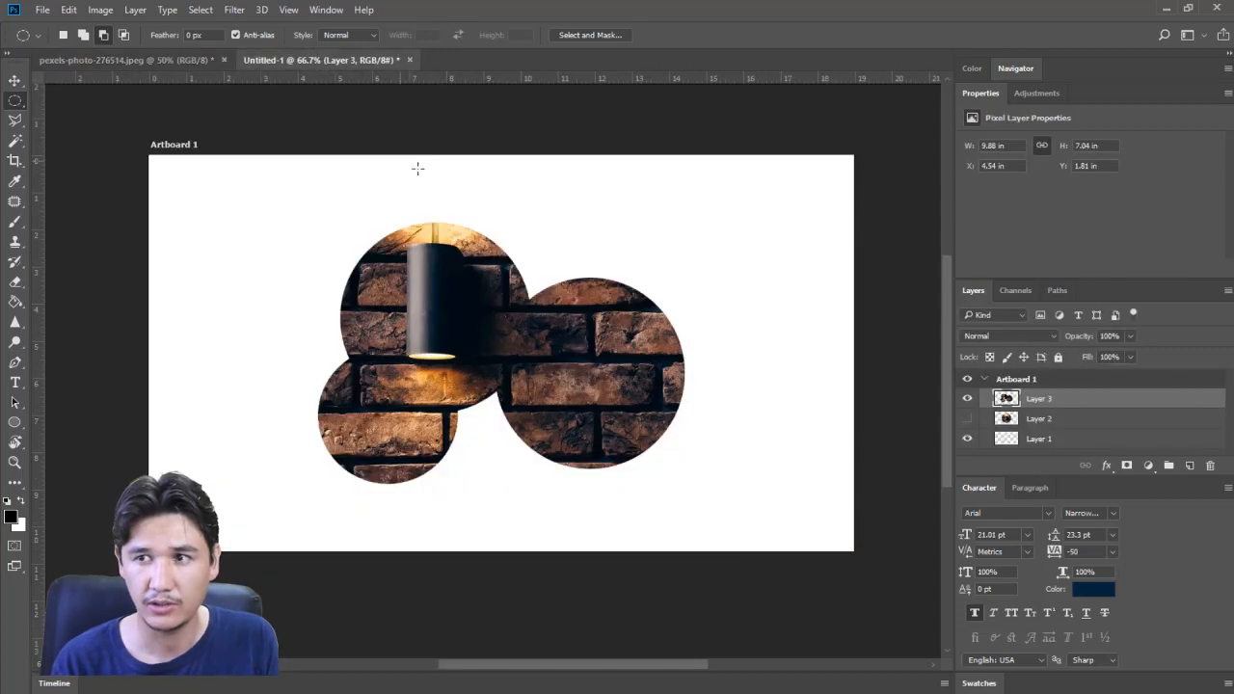
left_click(968, 399)
left_click_drag(532, 325, 548, 323)
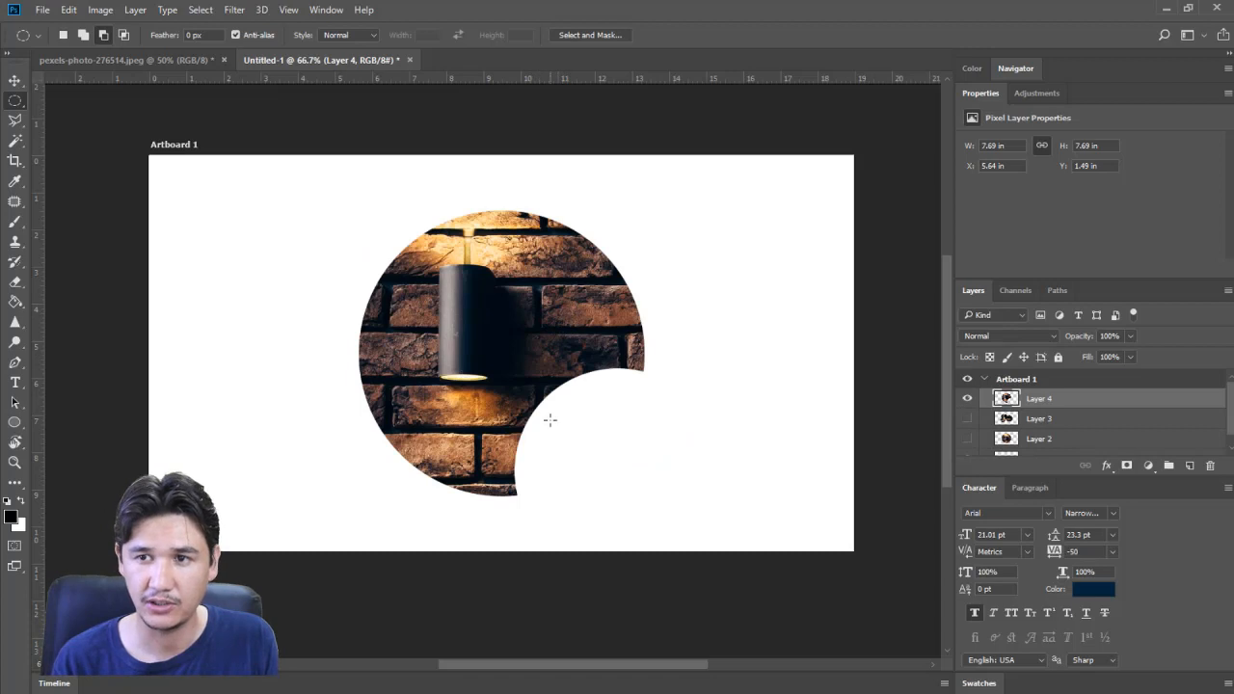
Step: In the brick photo, clear the selection and intersect two overlapping circles into a leaf-shaped selection about 3.4 by 5.6 in beside the lamp
left_click(122, 60)
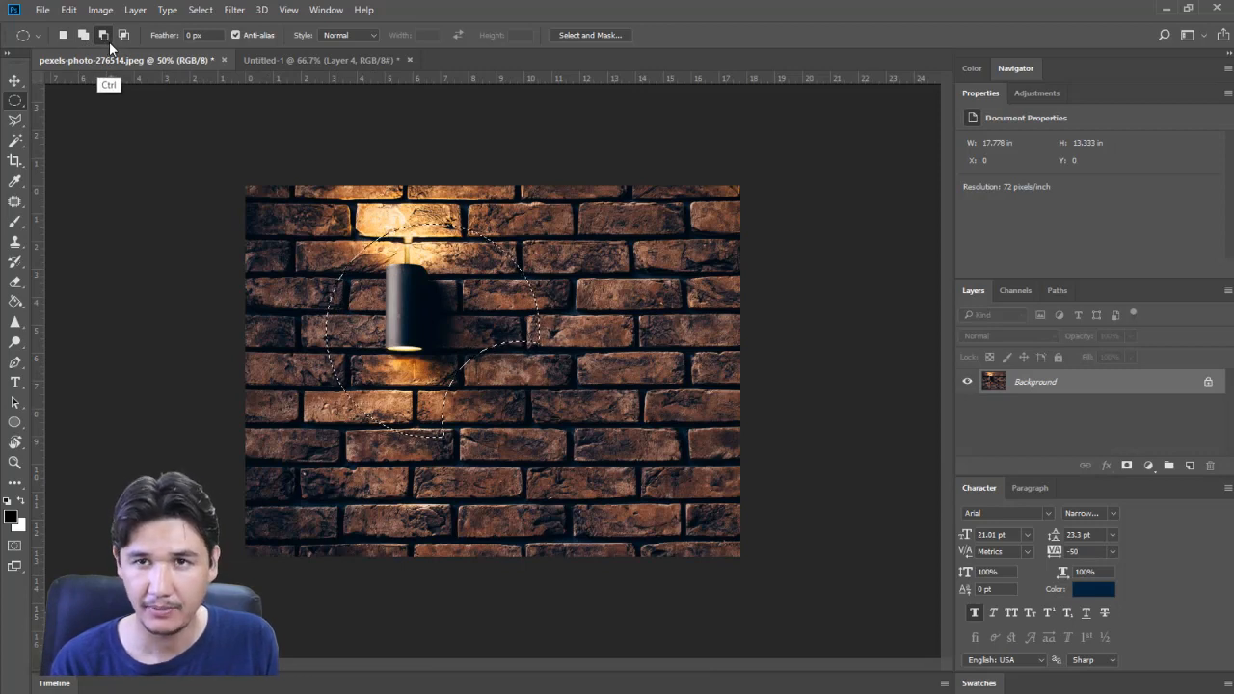
key("ctrl+d")
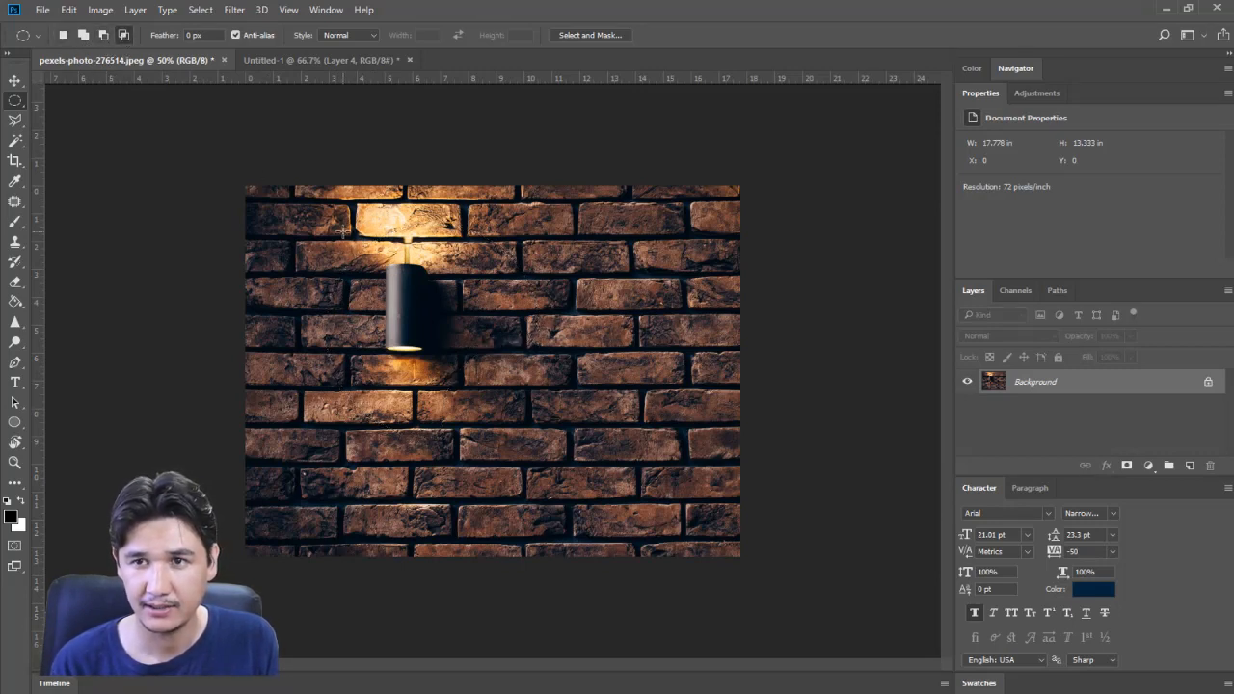
left_click_drag(343, 232, 463, 176)
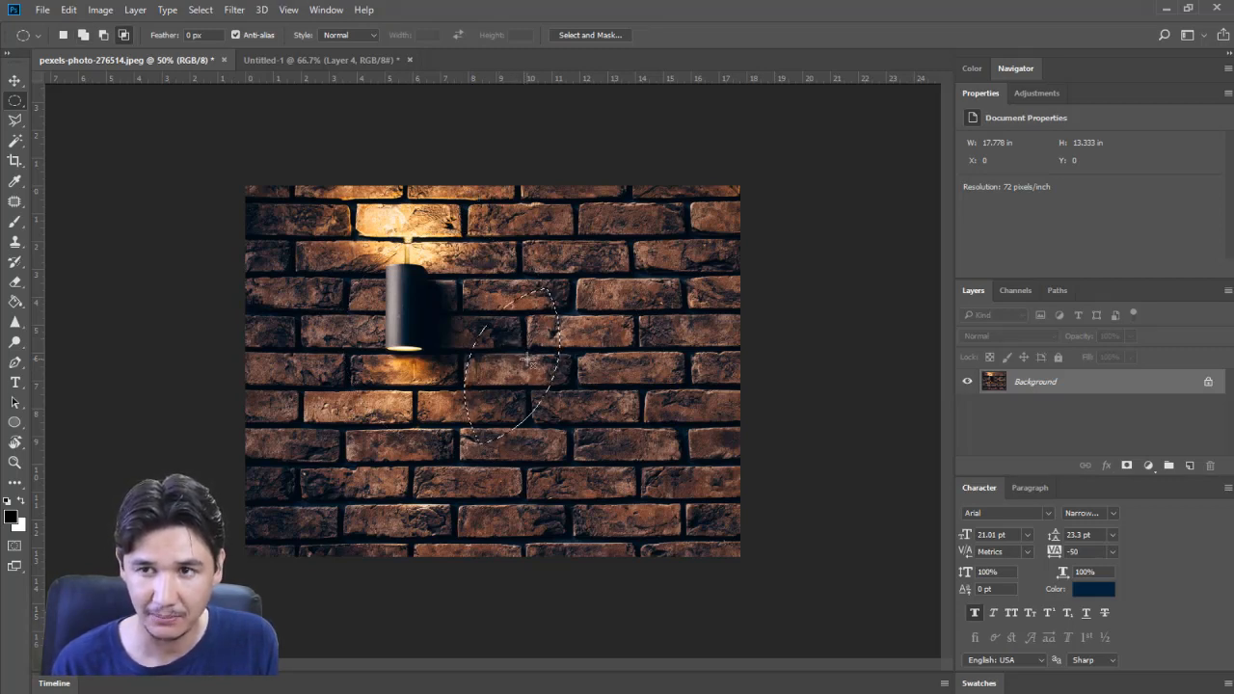
Step: Copy the leaf-shaped selection into Untitled-1 with Layer 4 hidden, and move the pasted leaf up about 0.8 in
key("ctrl")
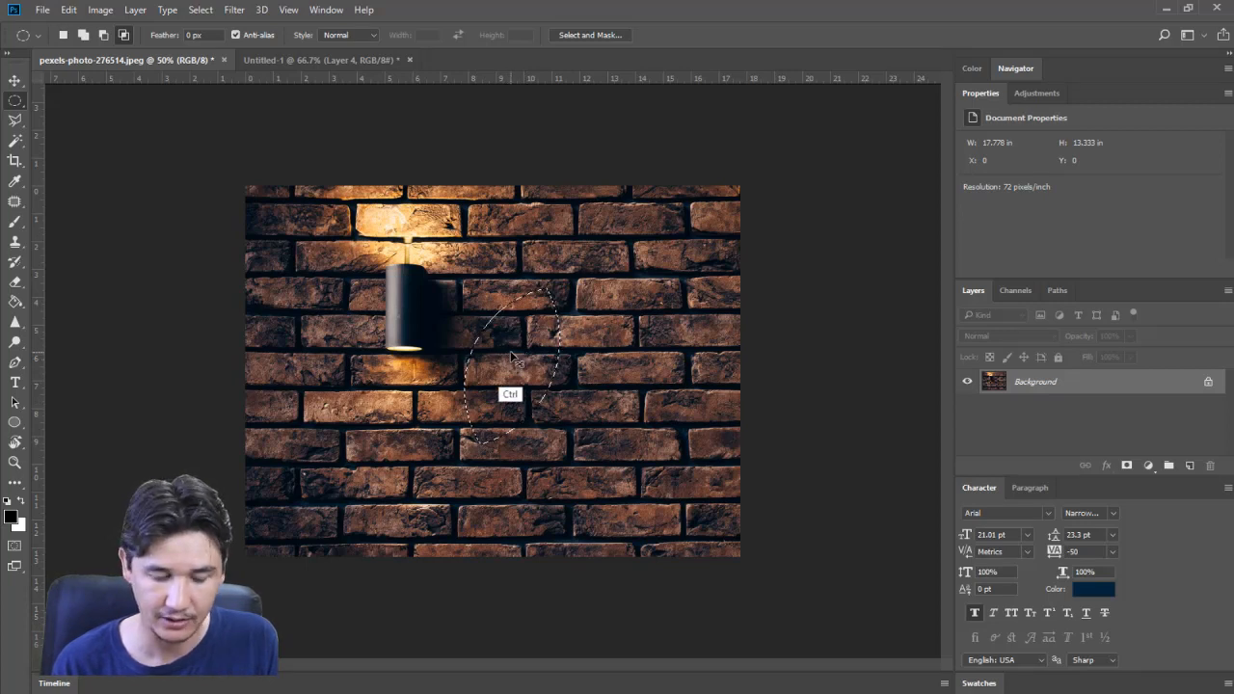
left_click_drag(504, 349, 438, 304)
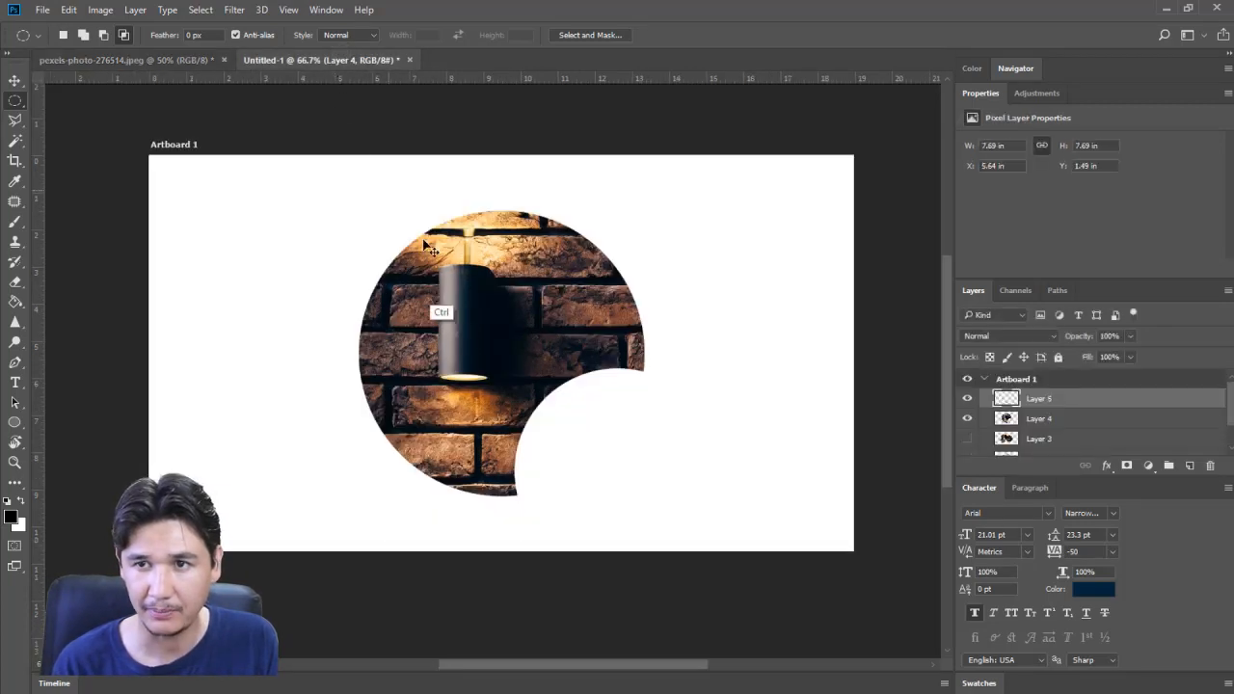
left_click(968, 418)
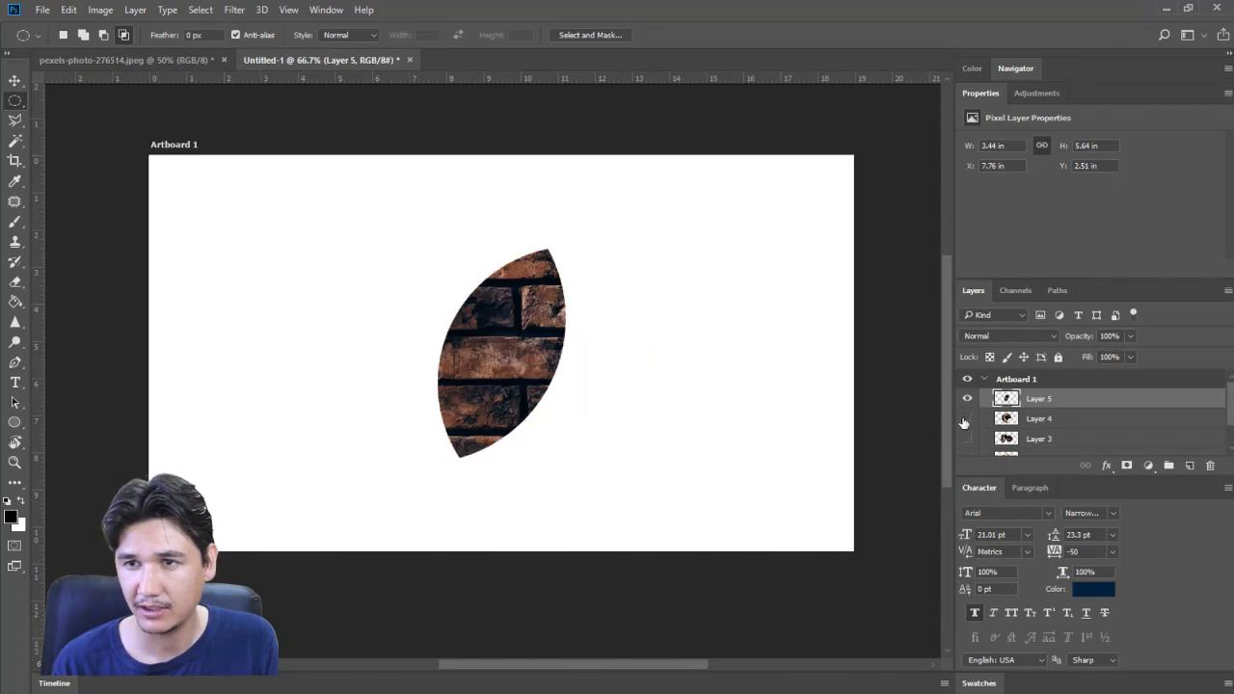
left_click(15, 80)
left_click_drag(504, 374, 500, 343)
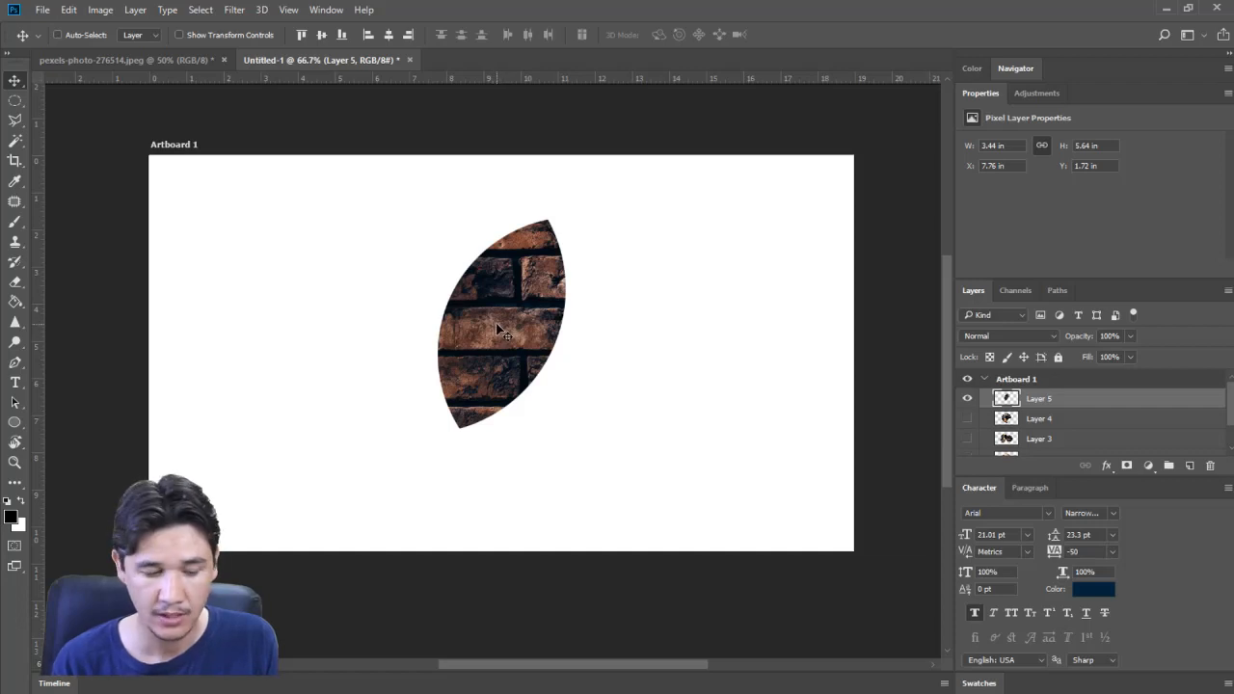
Step: Duplicate the leaf to its left, rotate the copy about -56.4°, and place it so its base meets the original leaf's base
left_click_drag(493, 328, 364, 311)
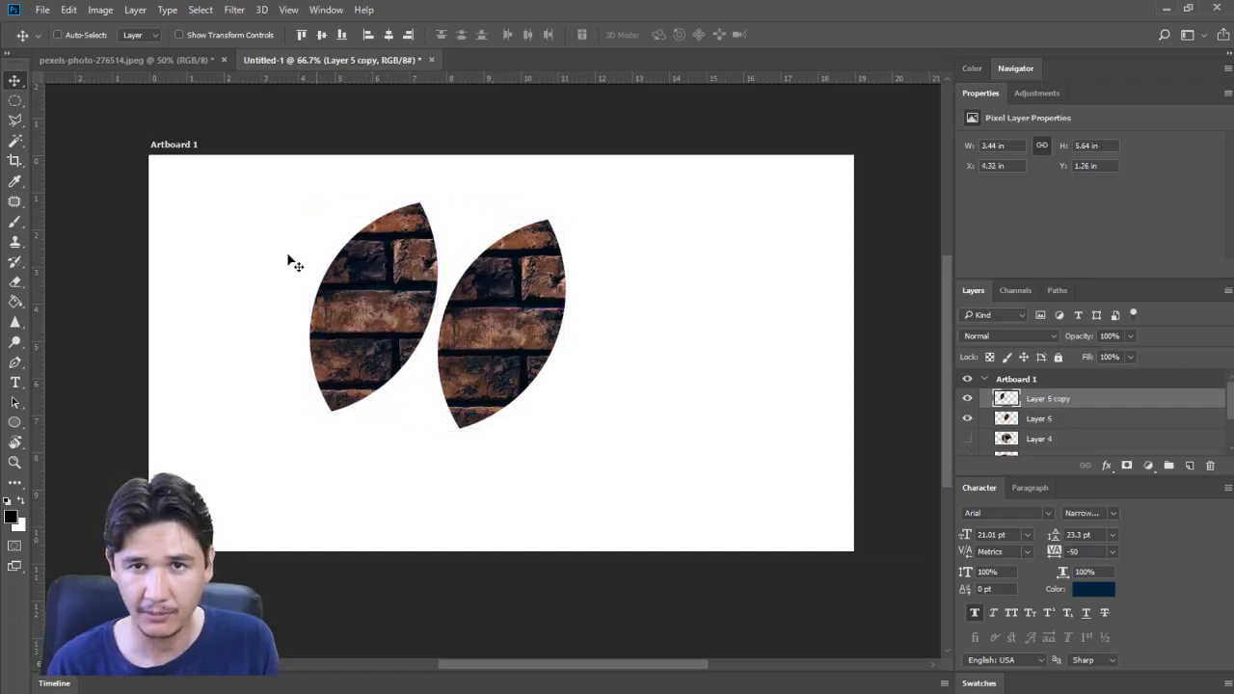
left_click(198, 34)
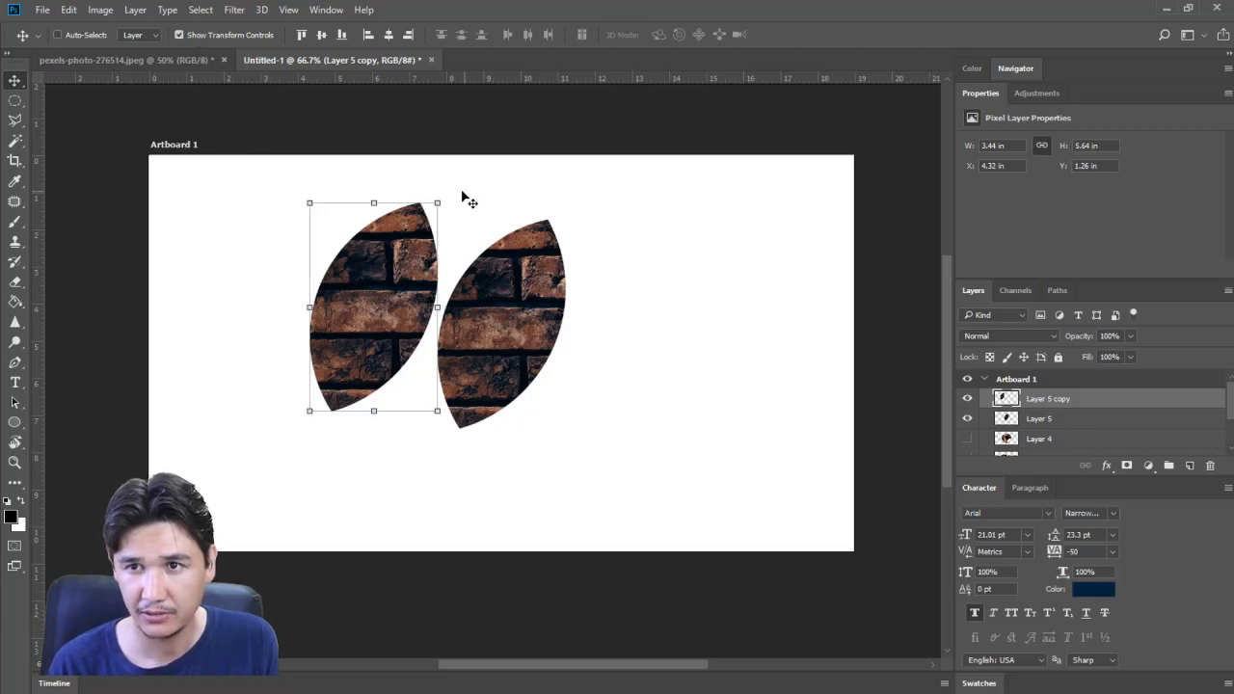
left_click_drag(457, 191, 331, 206)
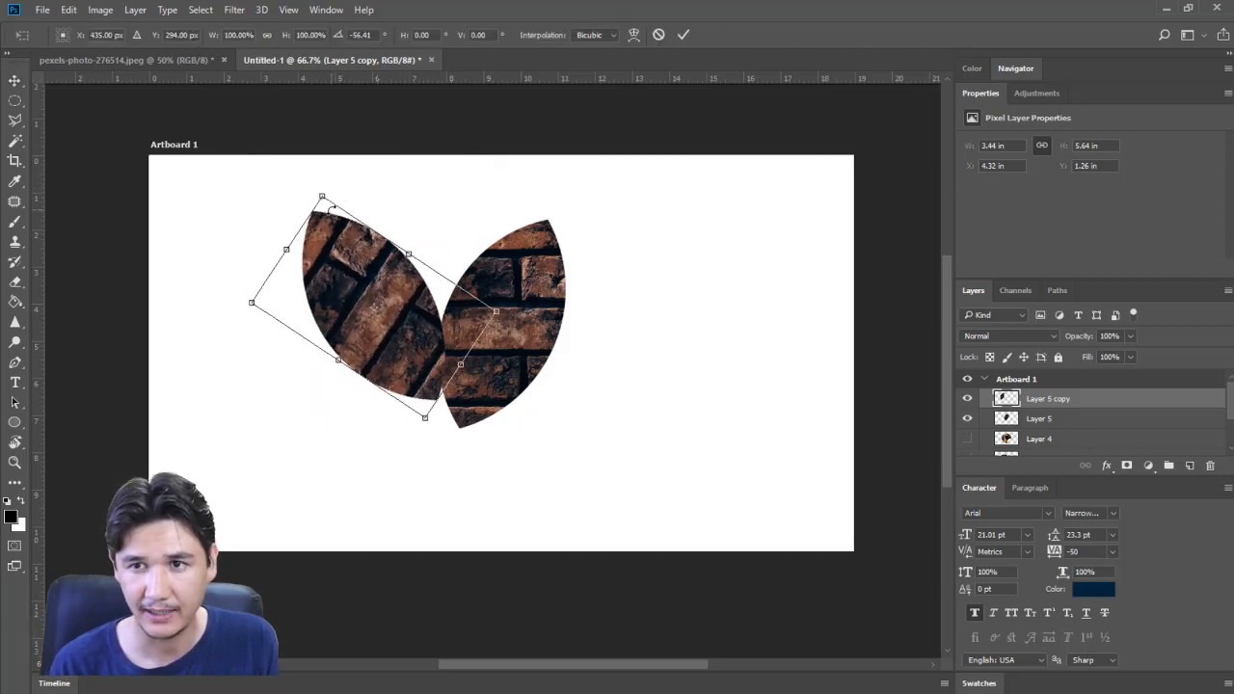
left_click_drag(391, 326, 429, 376)
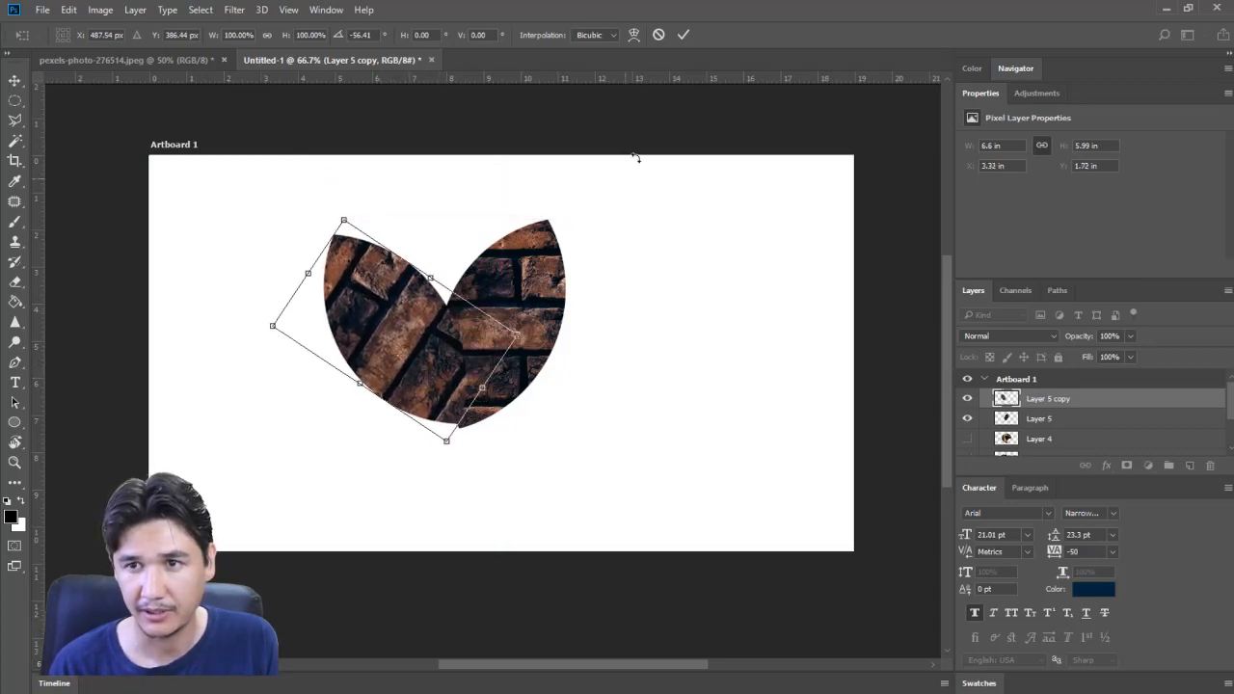
left_click(683, 35)
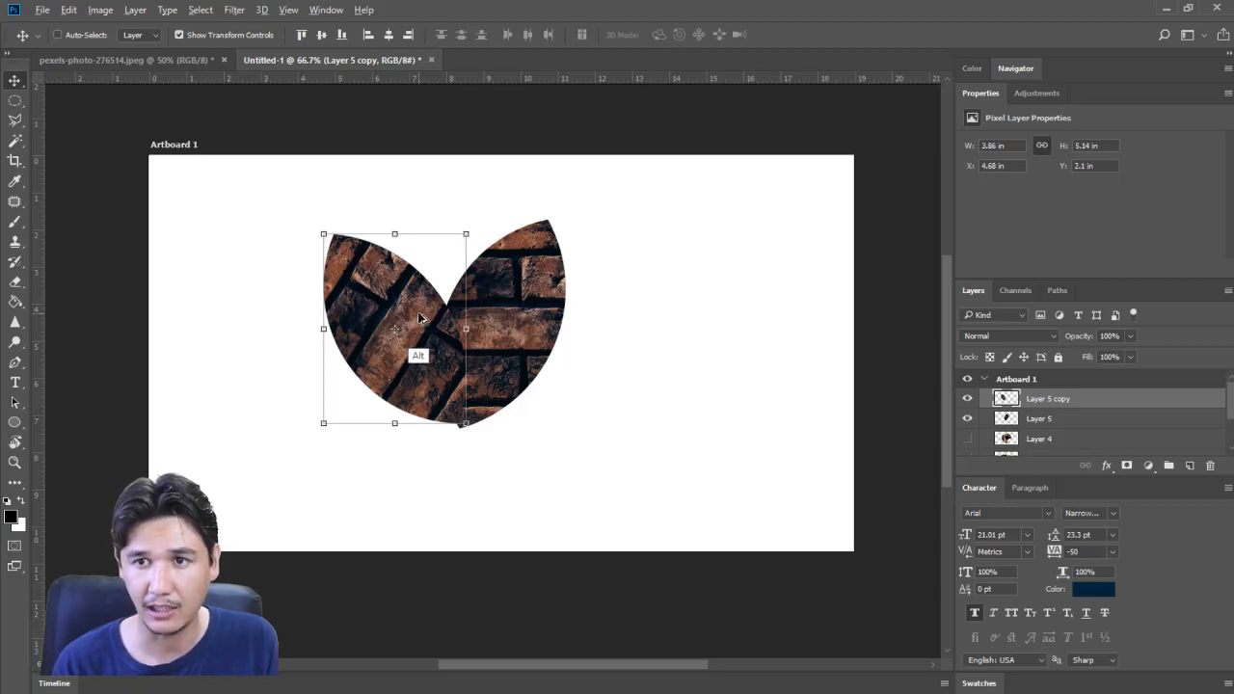
Step: Duplicate the left leaf to the right side, rotate the copy about 92°, and move its base against the other two leaves
left_click_drag(419, 305, 657, 327)
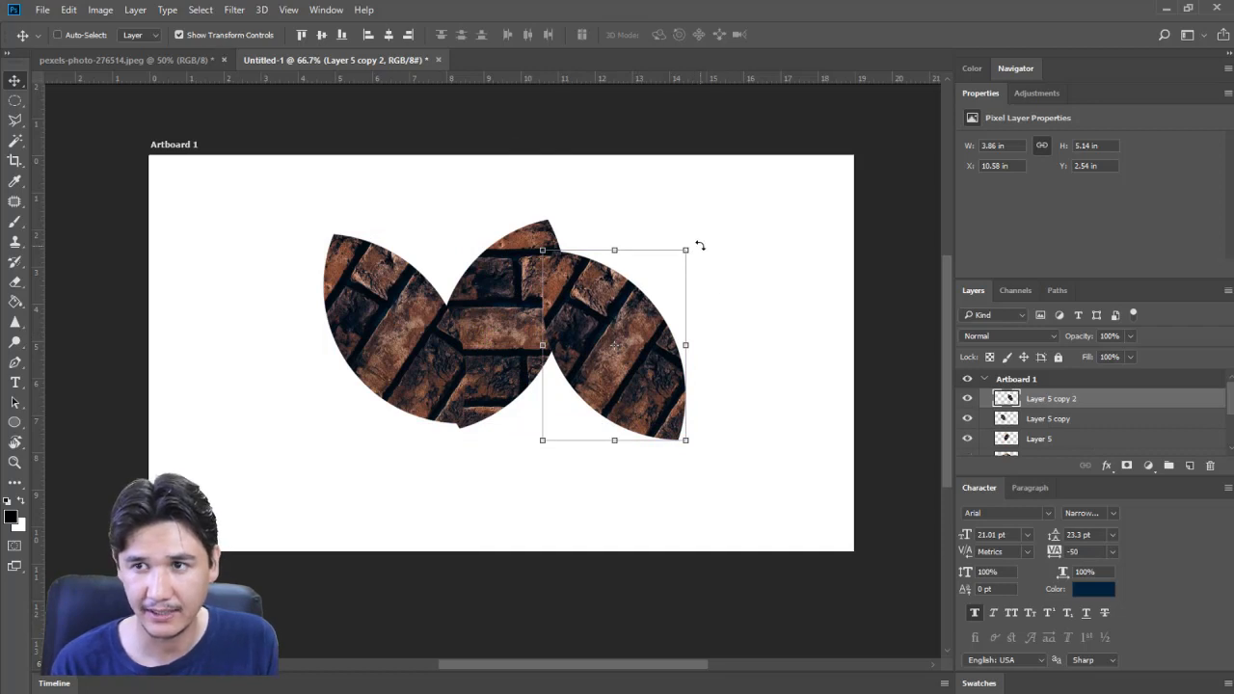
left_click_drag(700, 246, 665, 308)
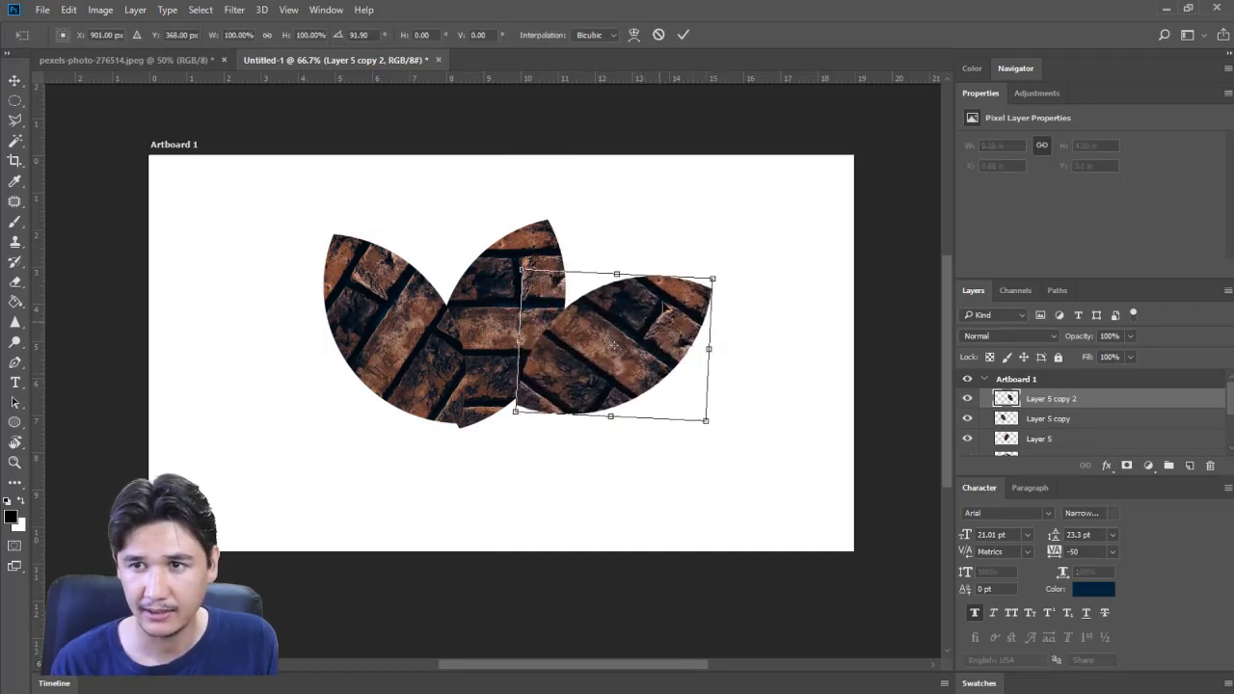
left_click(683, 34)
left_click_drag(576, 380, 512, 400)
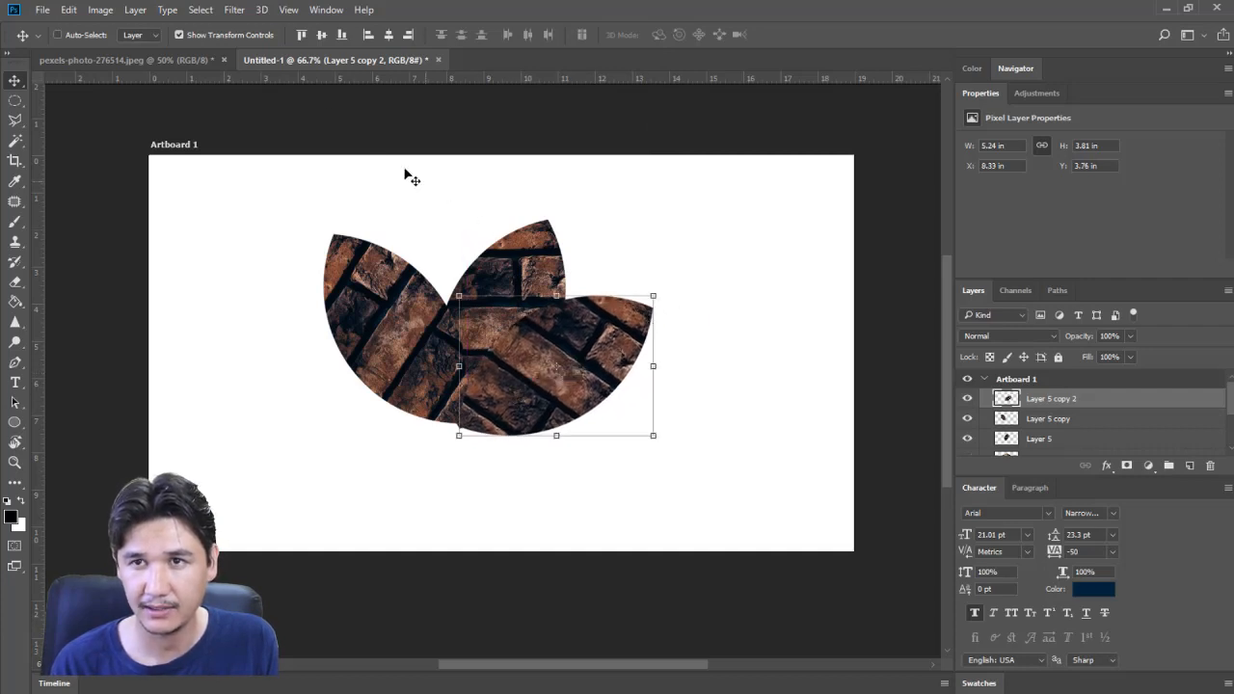
left_click(190, 36)
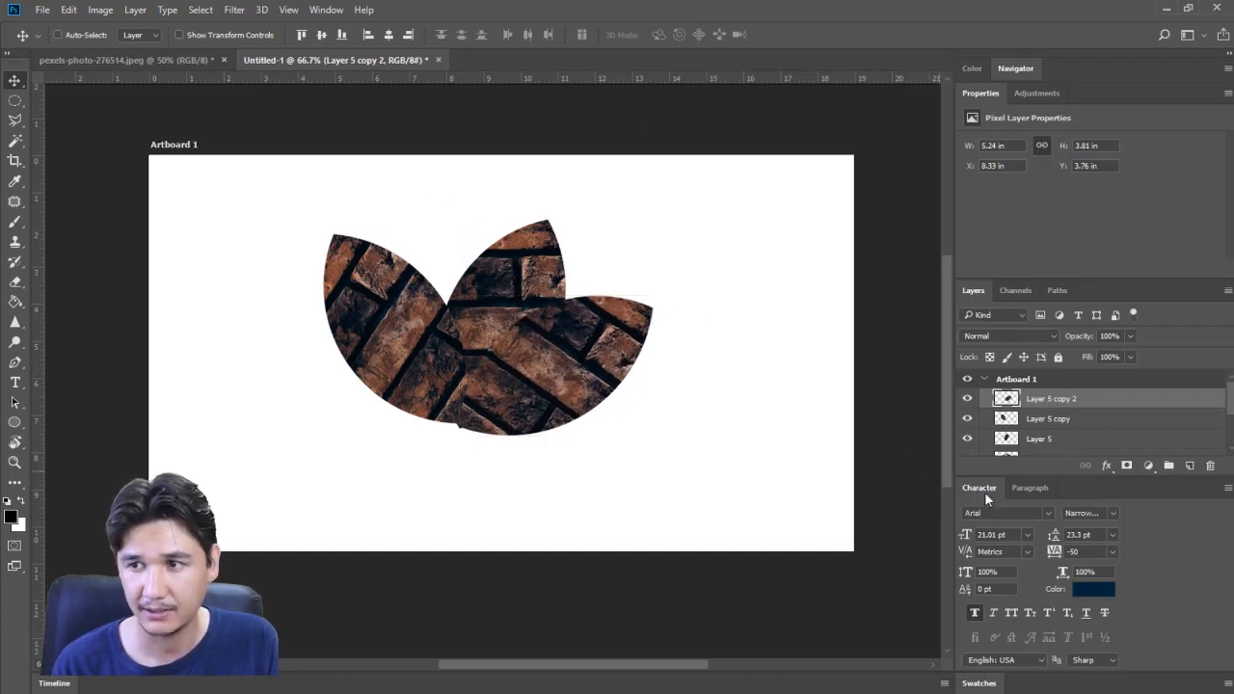
Step: Rotate the middle leaf on Layer 5 slightly counterclockwise and reposition it higher and further left between the two side leaves
left_click(1016, 421)
left_click(1018, 444)
left_click(971, 439)
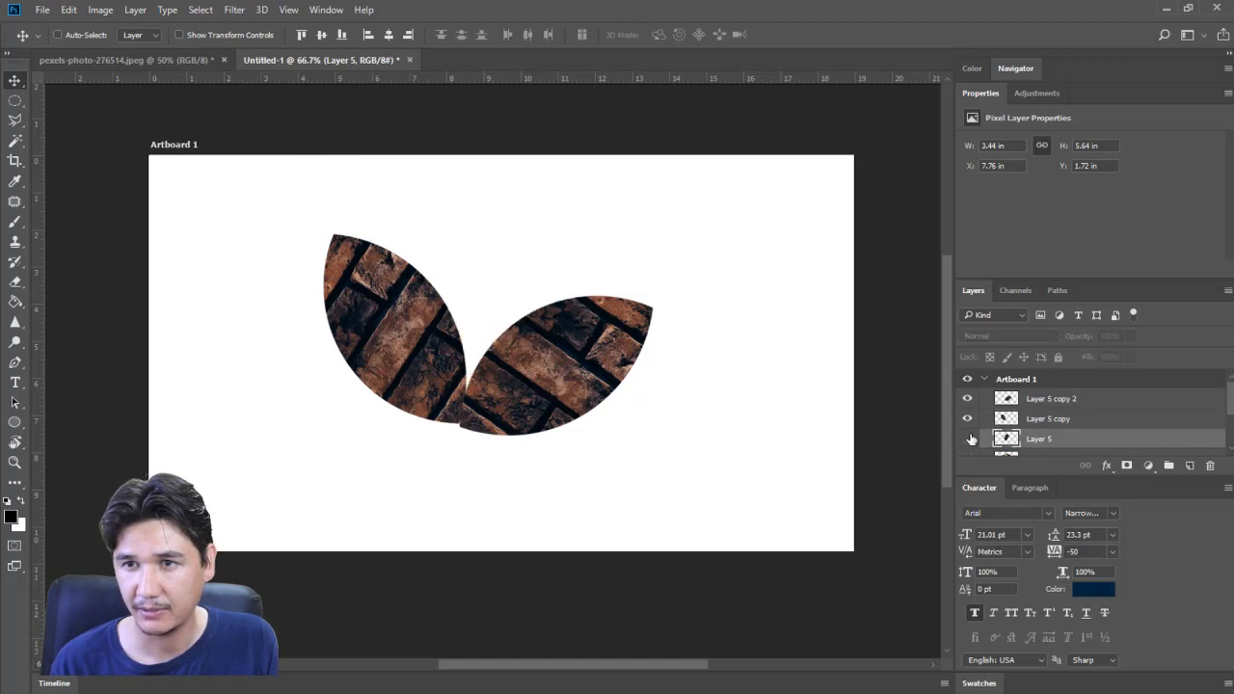
left_click(968, 439)
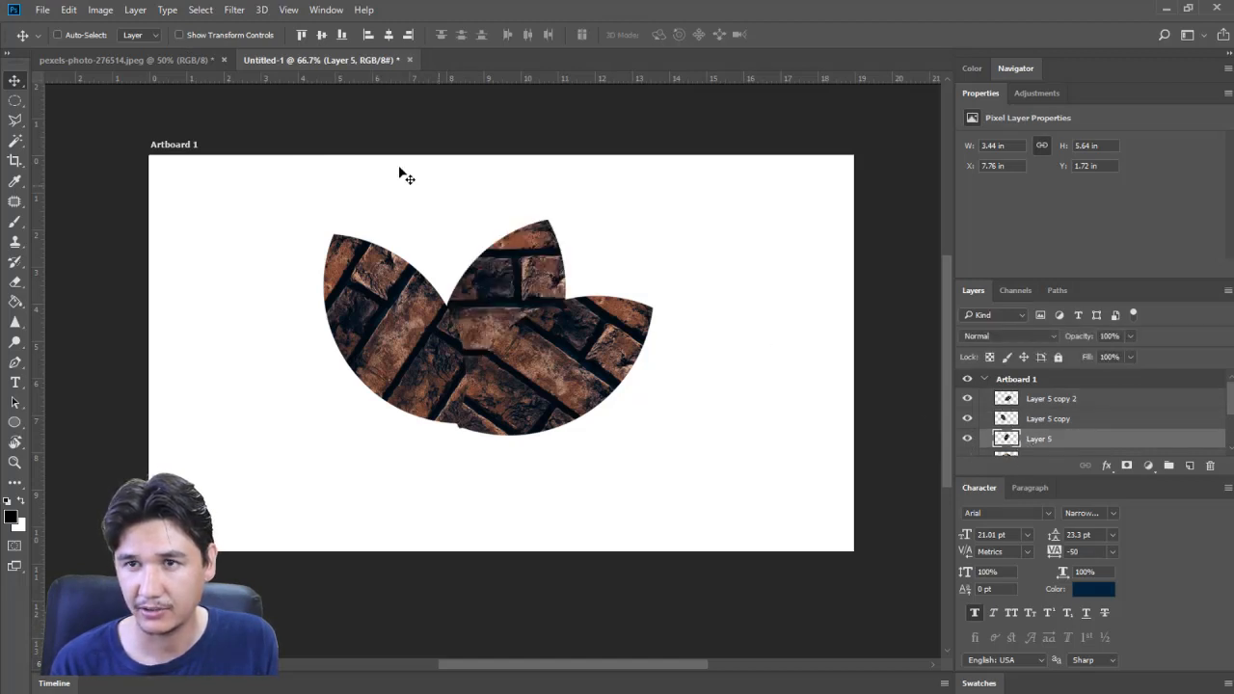
left_click(249, 36)
left_click_drag(575, 207, 576, 181)
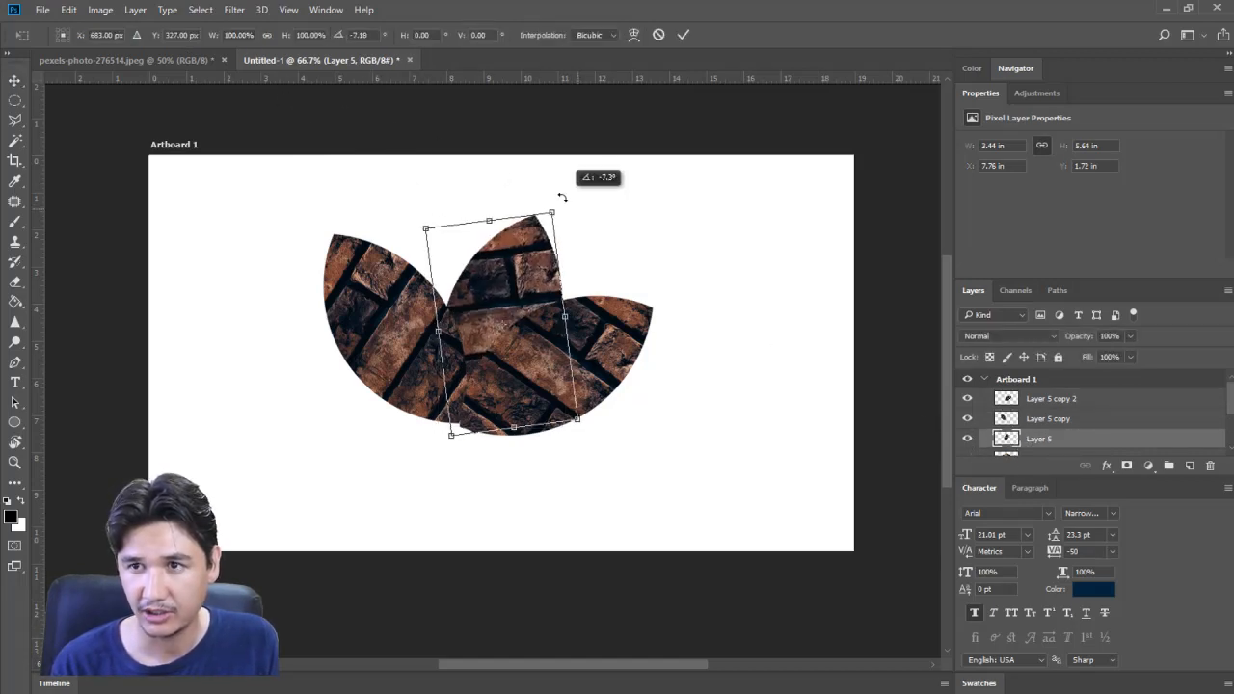
left_click_drag(517, 257, 505, 230)
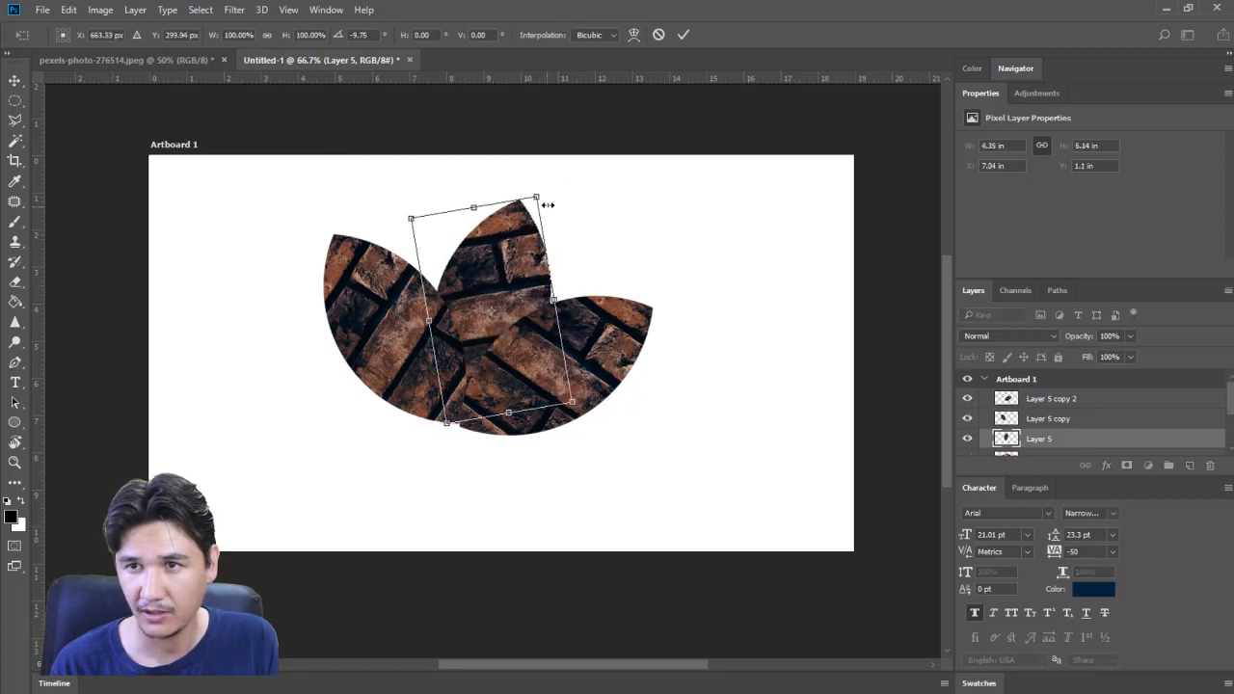
mouse_move(551, 189)
left_mouse_down()
mouse_move(528, 191)
mouse_move(546, 181)
left_mouse_up()
left_click(684, 36)
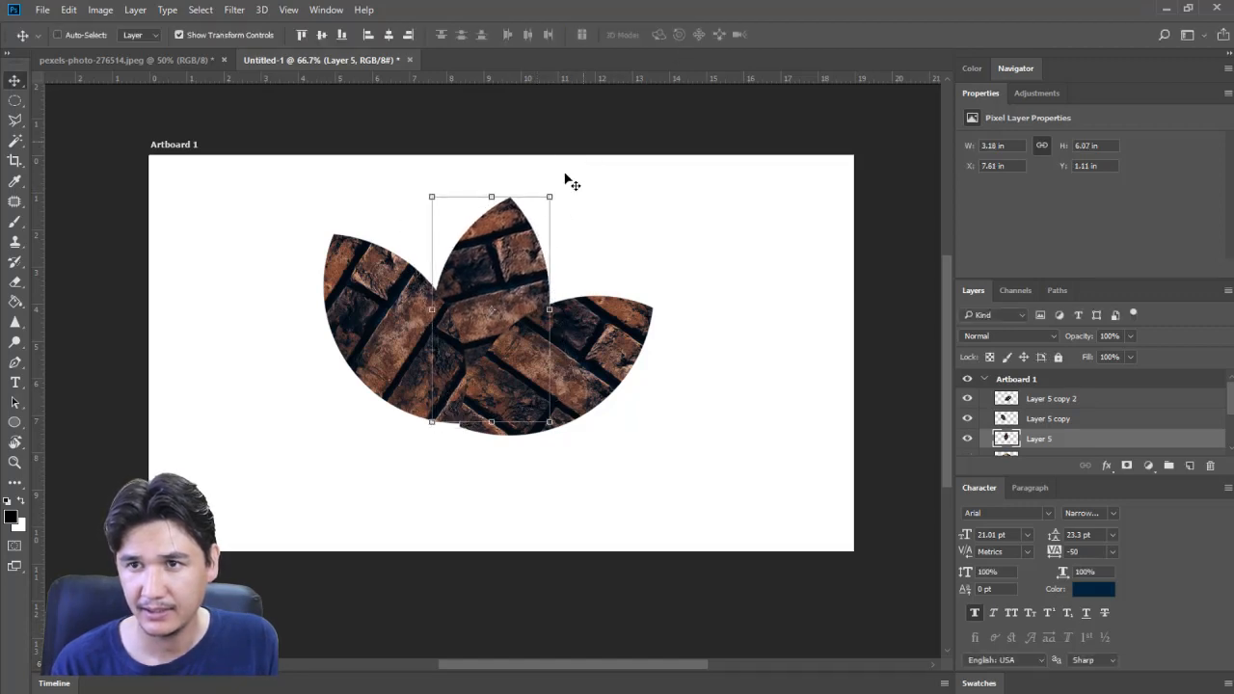
left_click(195, 39)
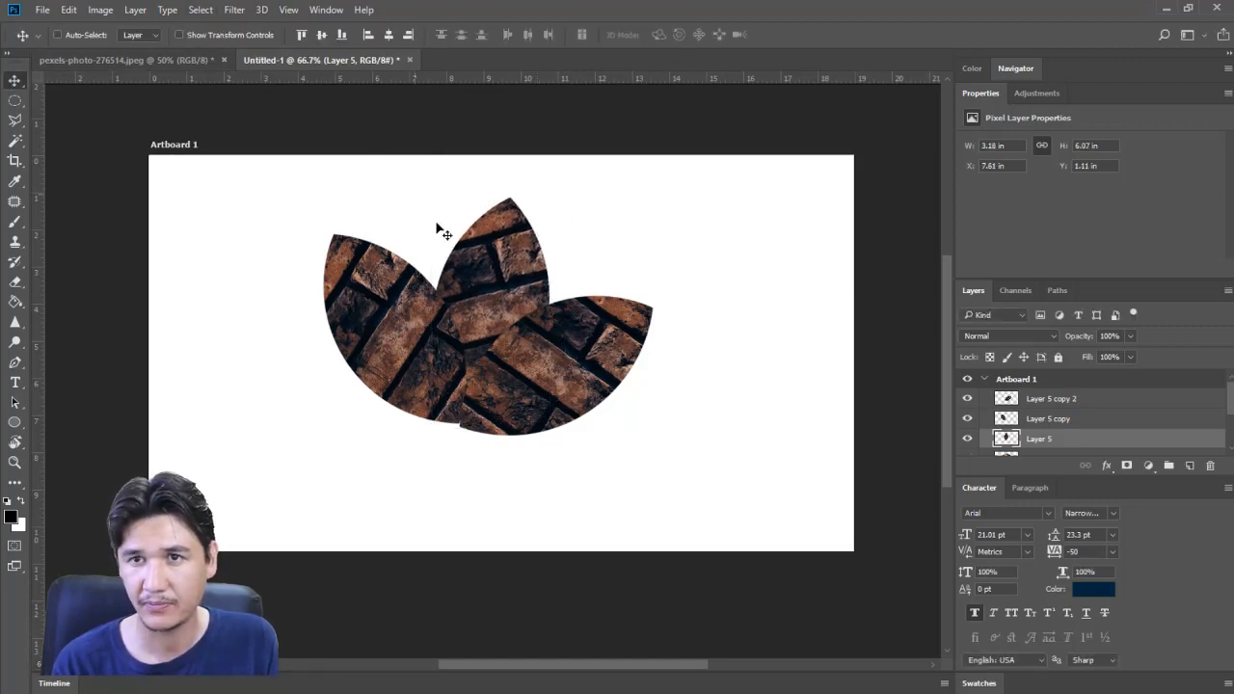
left_click_drag(502, 252, 490, 255)
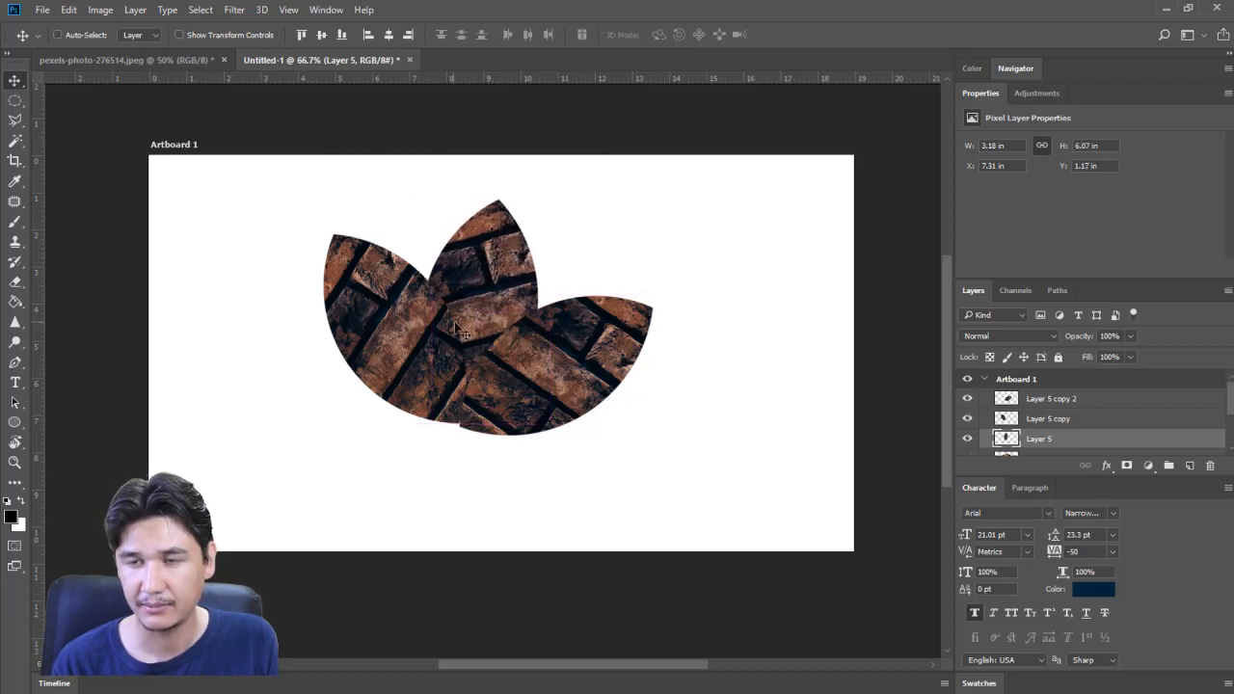
Step: Select all three leaf layers and rotate them together slightly counterclockwise so the middle leaf points upward
left_click(1051, 425, "ctrl")
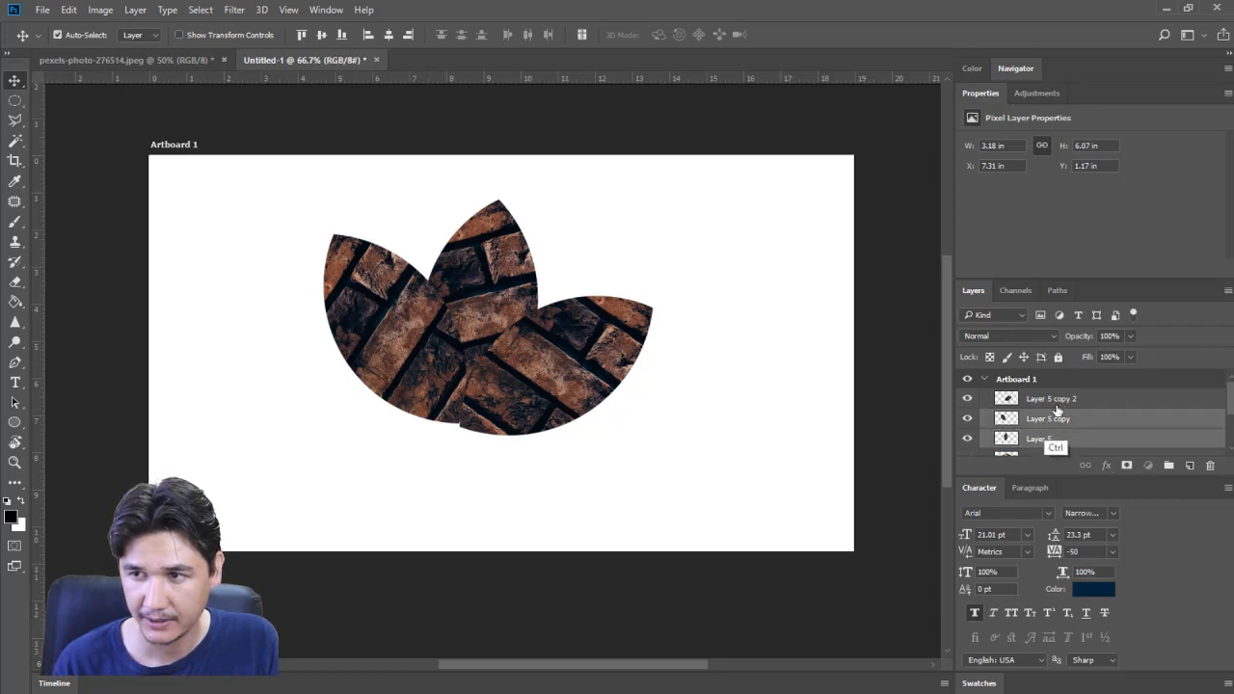
left_click(1058, 407, "ctrl")
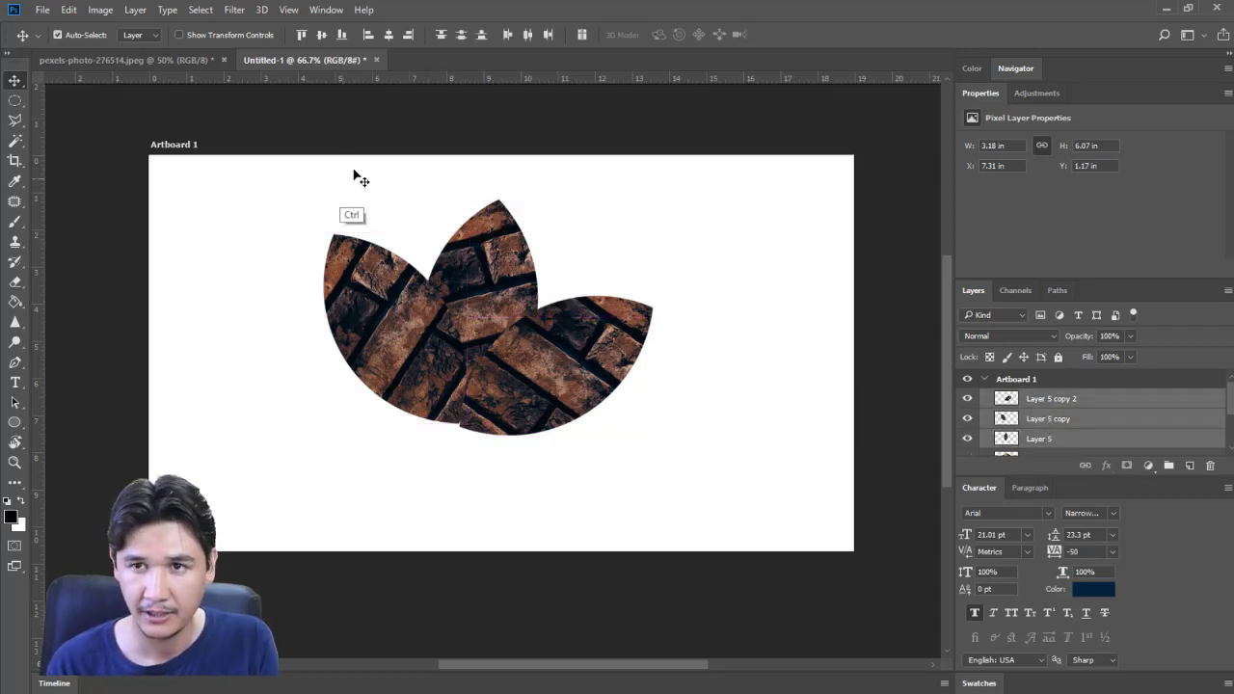
key("ctrl+t")
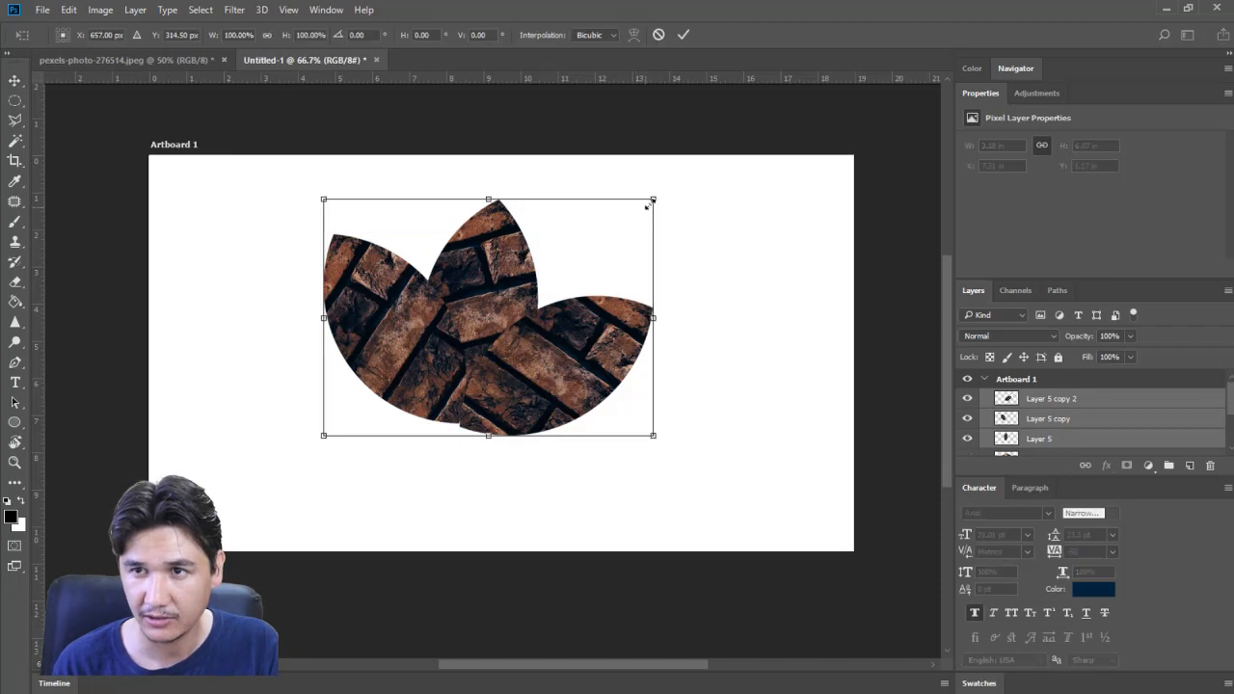
left_click_drag(672, 190, 656, 147)
left_click(682, 34)
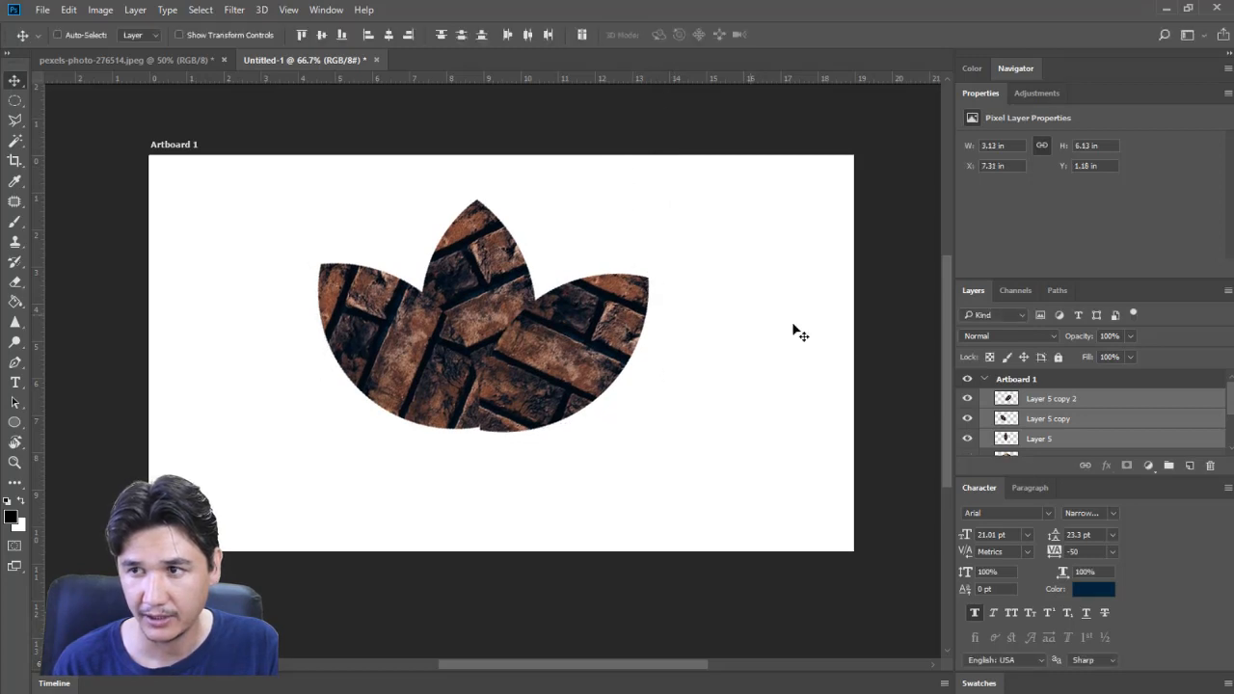
Step: Identify the leaf layers by toggling their visibility, and nudge the right and left leaves so their bases line up evenly
left_click(969, 441)
left_click(969, 423)
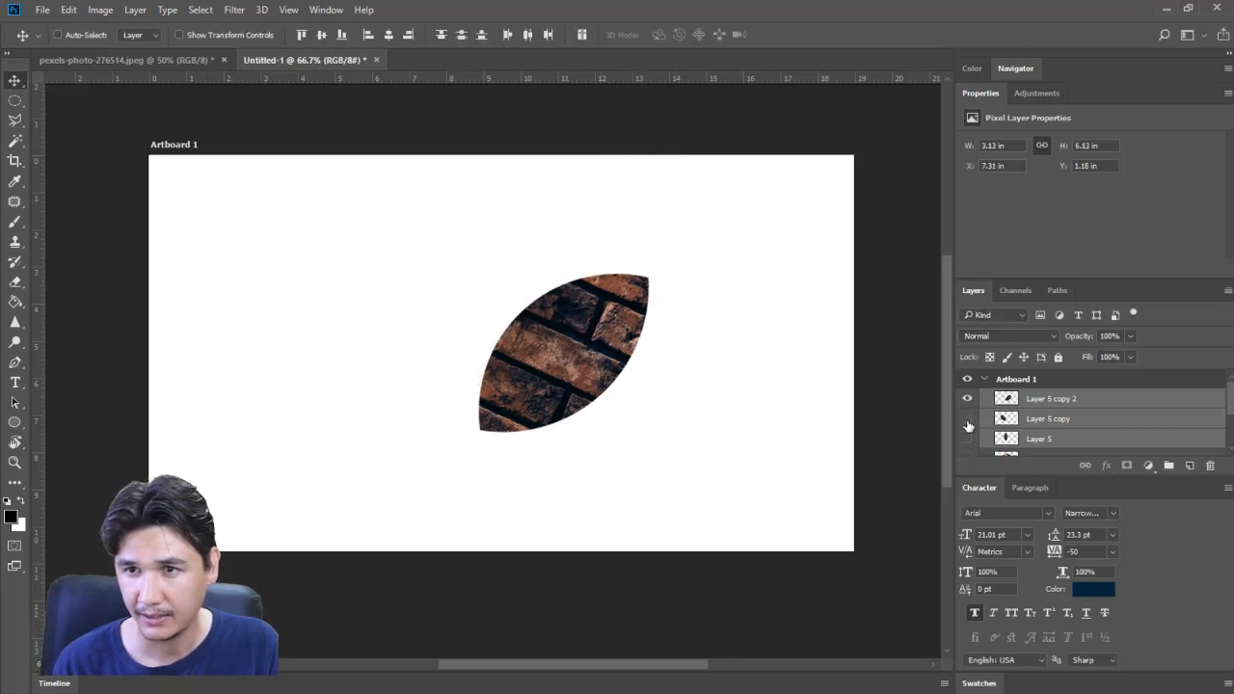
left_click(967, 439)
left_click(968, 419)
left_click(968, 399)
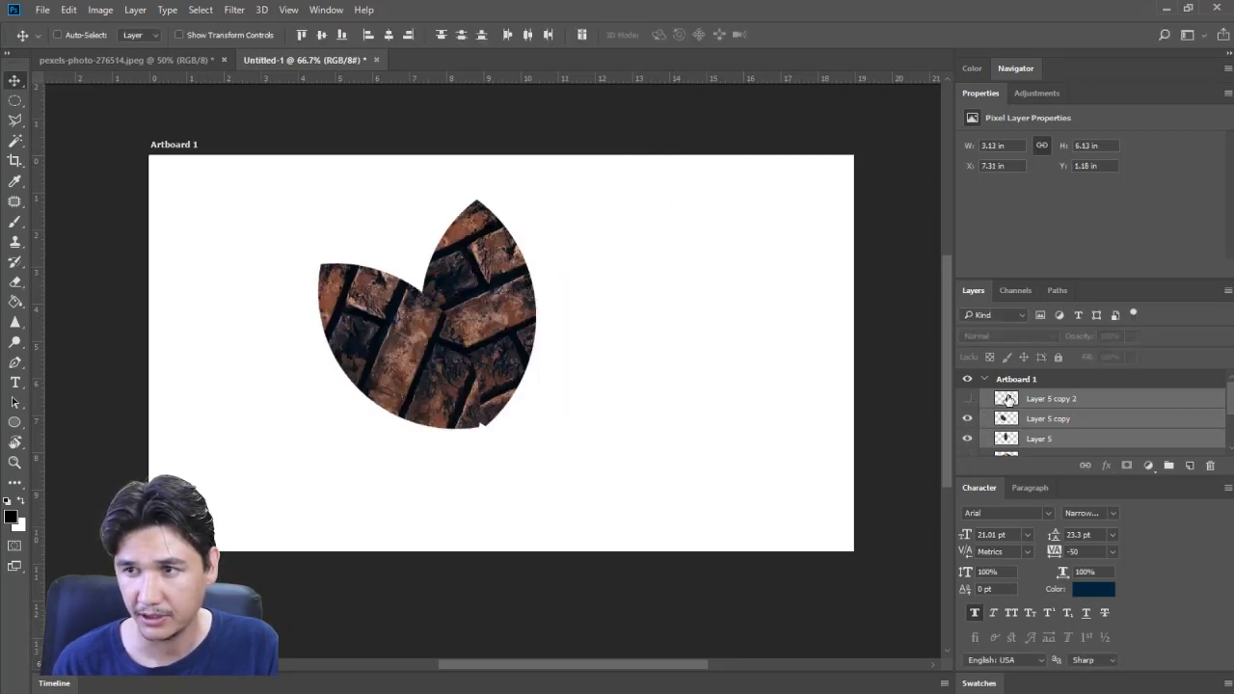
left_click(999, 402)
left_click(970, 400)
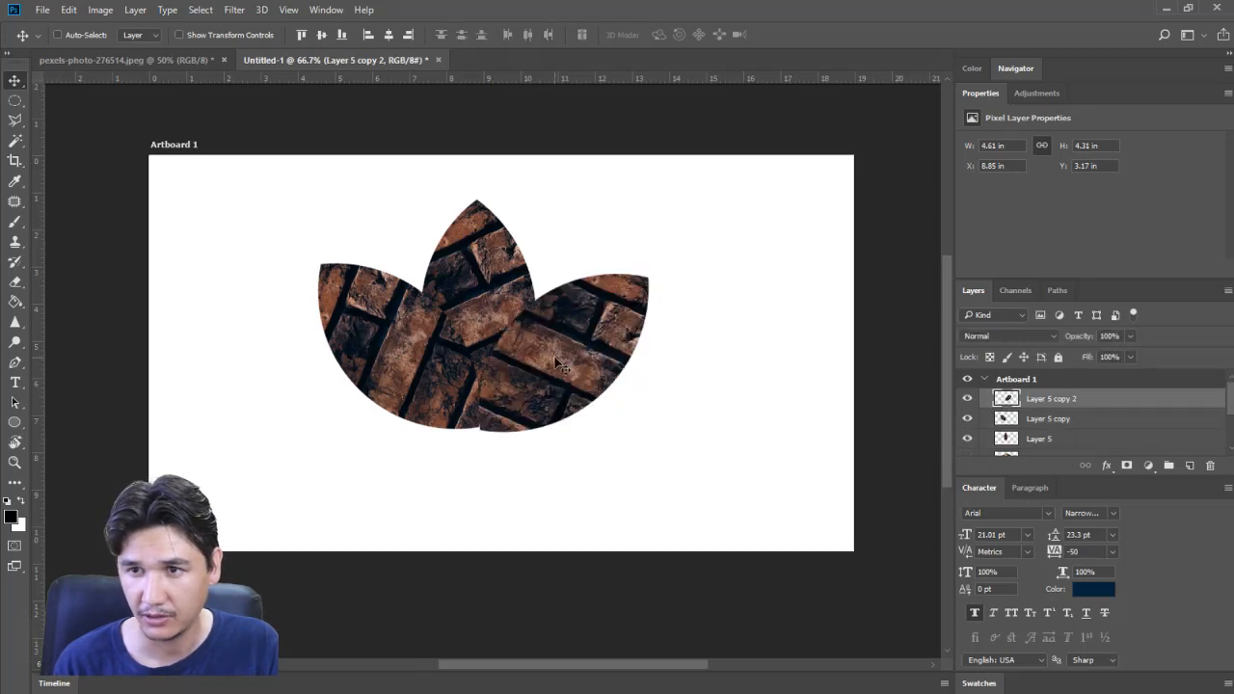
mouse_move(556, 362)
left_mouse_down()
mouse_move(551, 310)
mouse_move(573, 319)
mouse_move(551, 353)
mouse_move(563, 366)
left_mouse_up()
left_click(1034, 425)
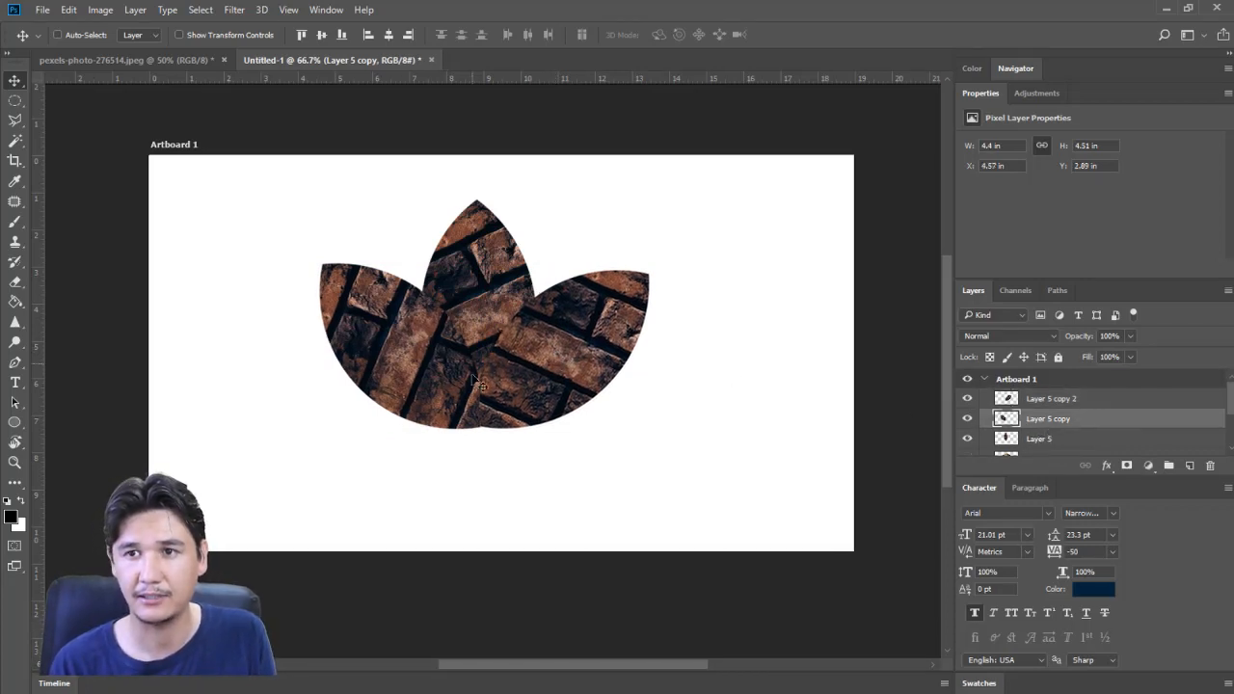
key("z")
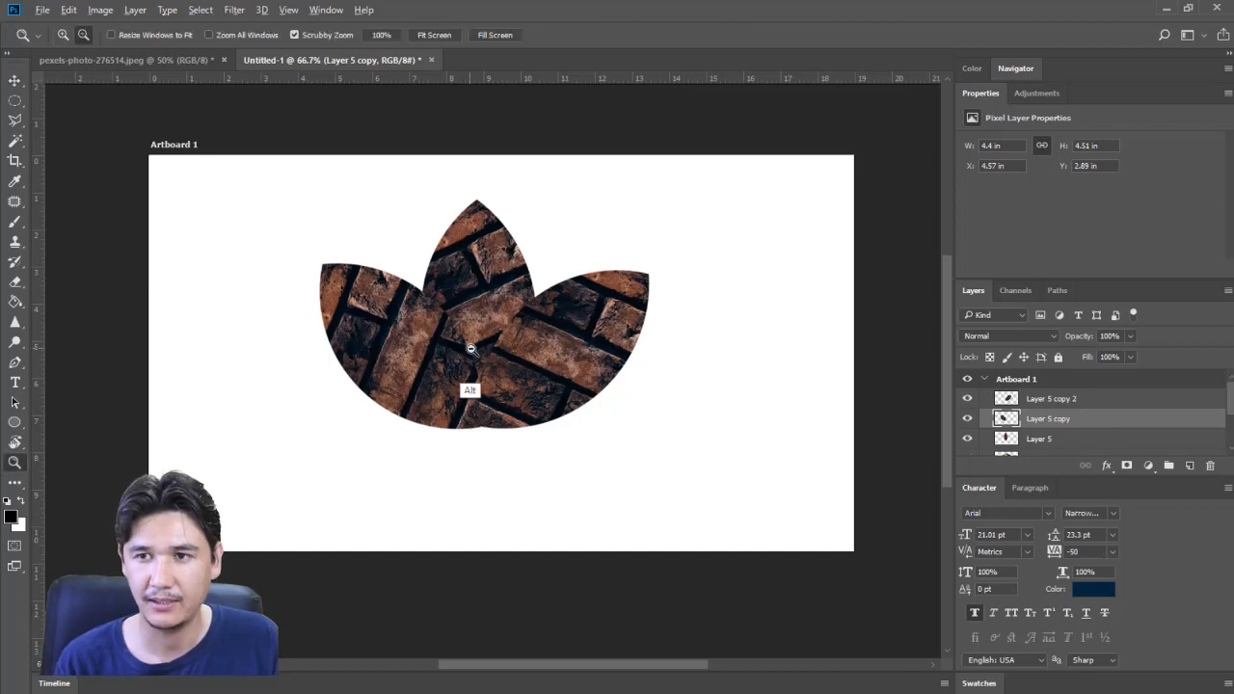
left_click(482, 361, "alt")
left_click(506, 367)
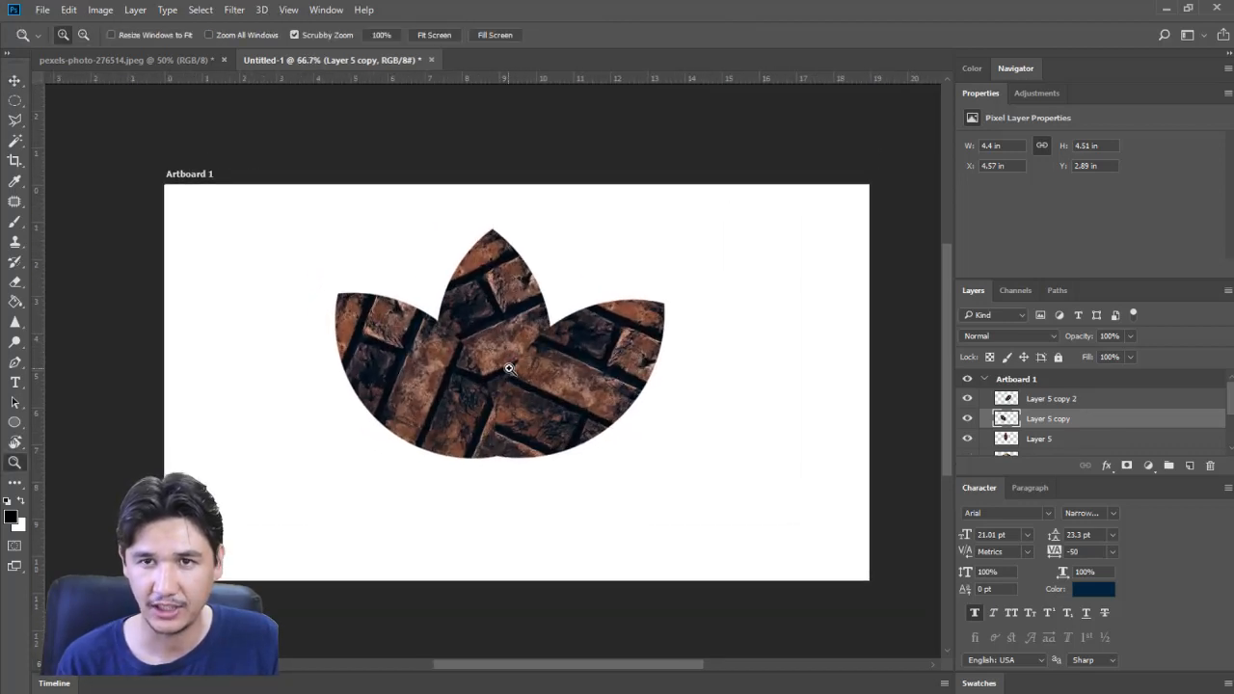